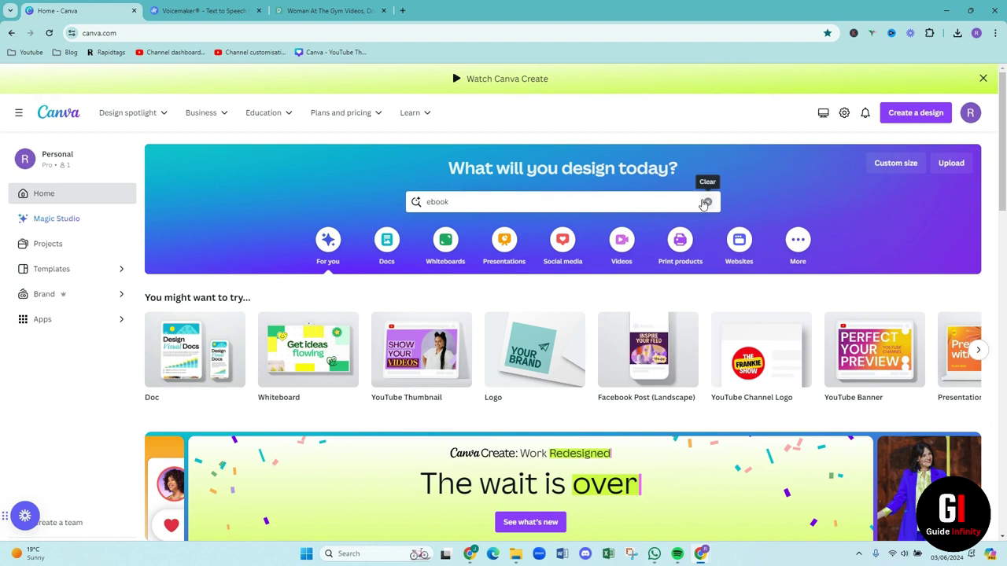
- Replace the ebook search with 'tiktok' and open the 'tiktok video template' results
click(705, 203)
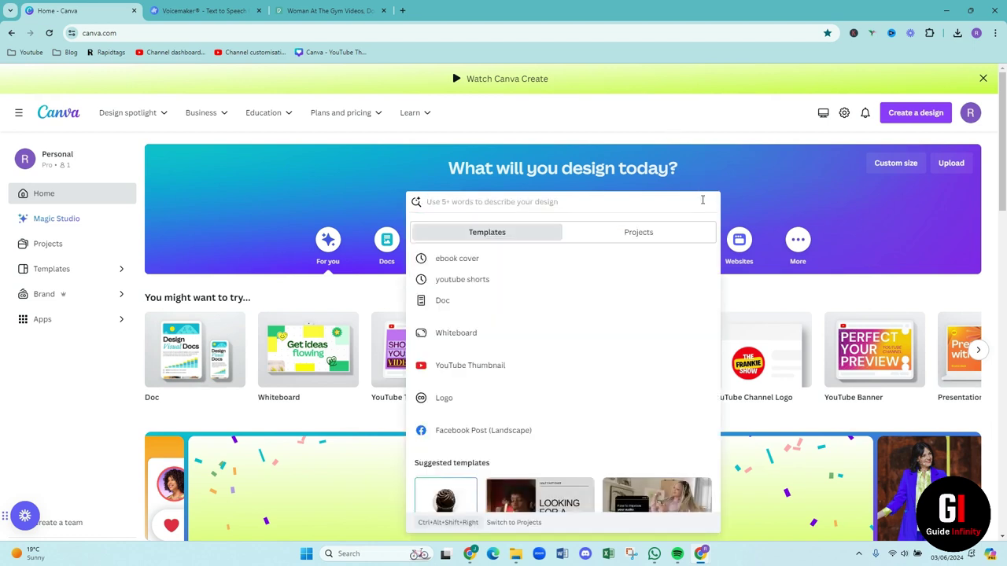
text(tiktok)
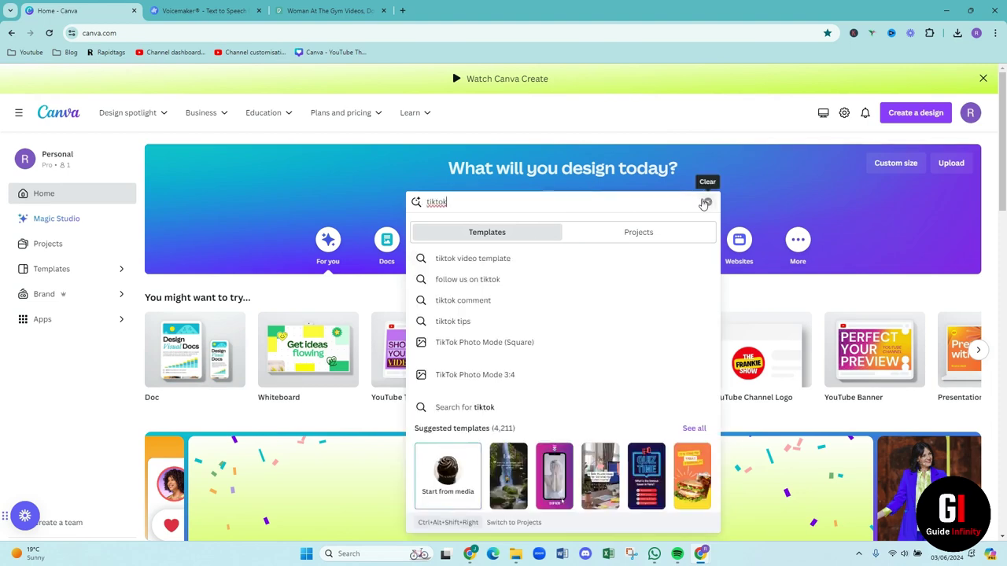
click(480, 263)
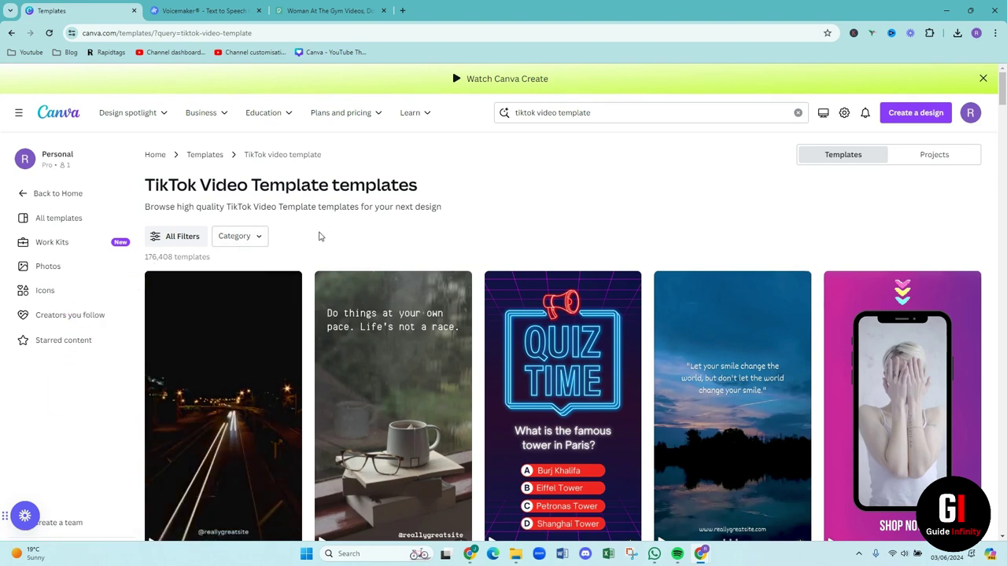
- Browse the Category filter's Social Media and Business groups, then scroll through the template results
click(251, 246)
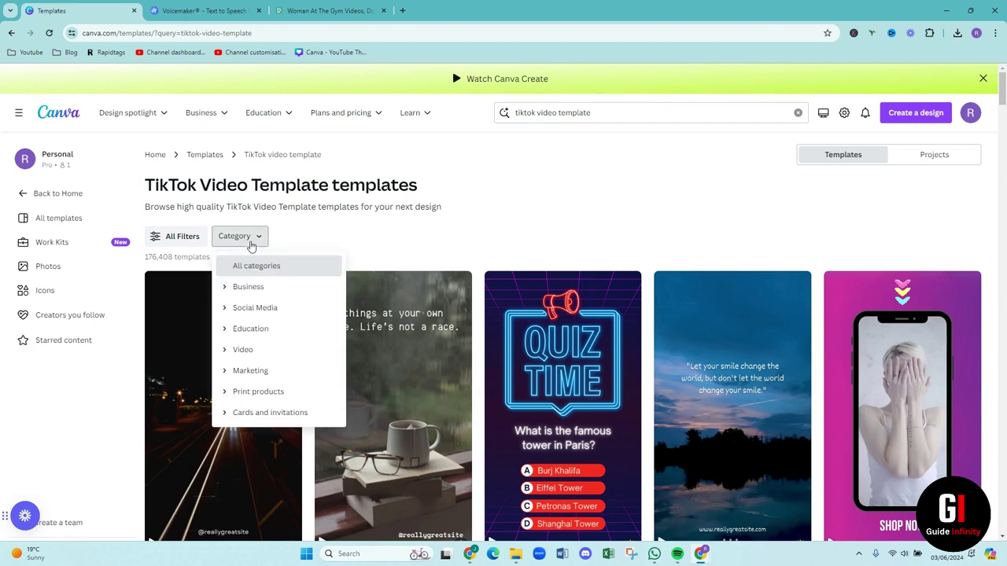
click(256, 308)
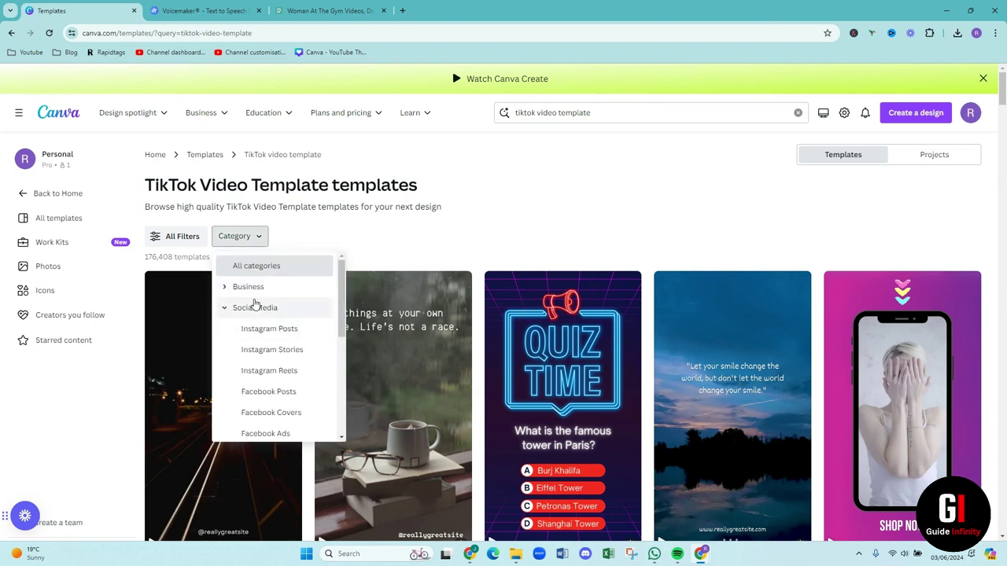
click(251, 296)
click(478, 210)
scroll(472, 225, down, 4)
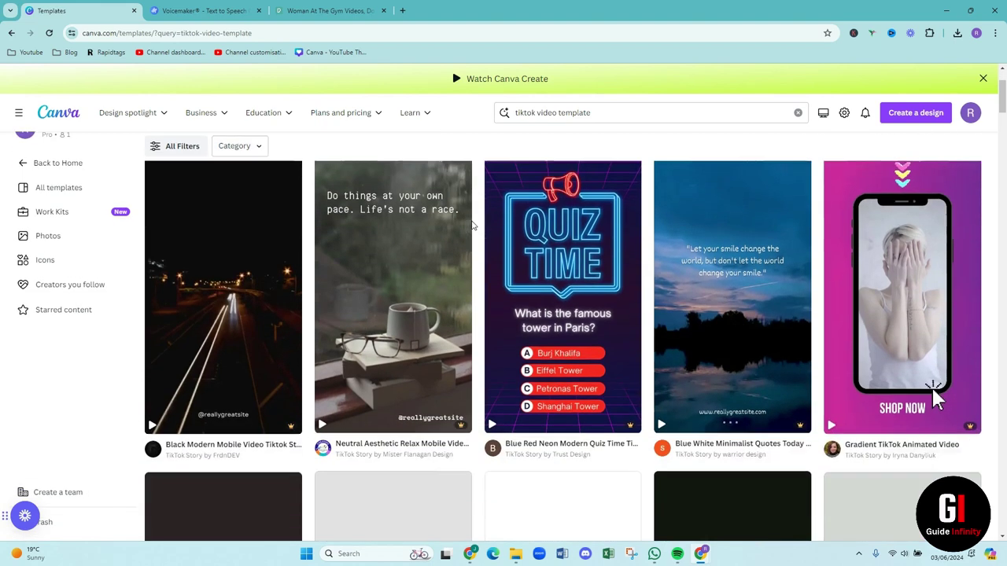
scroll(472, 225, down, 3)
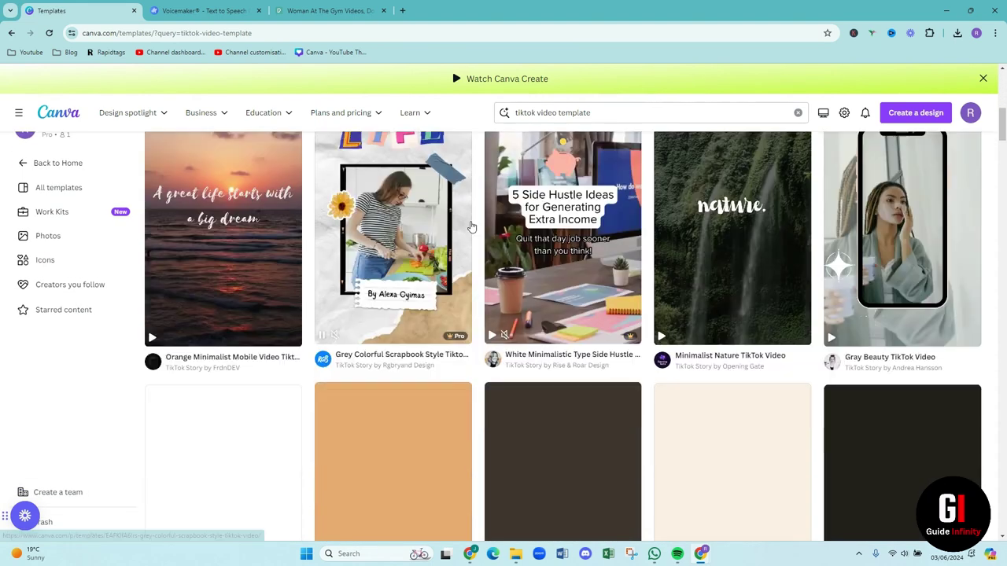
scroll(472, 226, down, 1)
scroll(471, 226, down, 3)
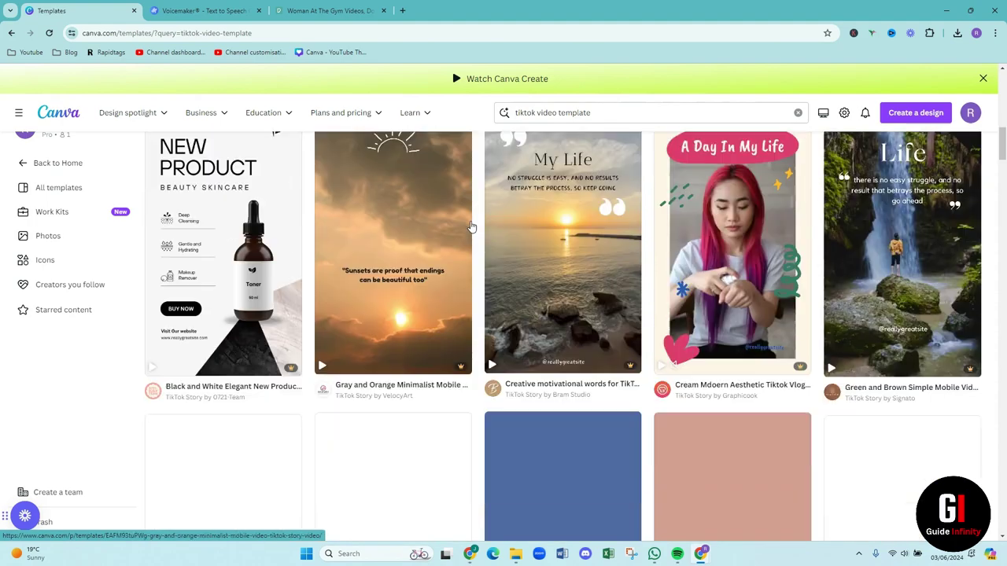
scroll(472, 228, down, 2)
scroll(472, 228, down, 3)
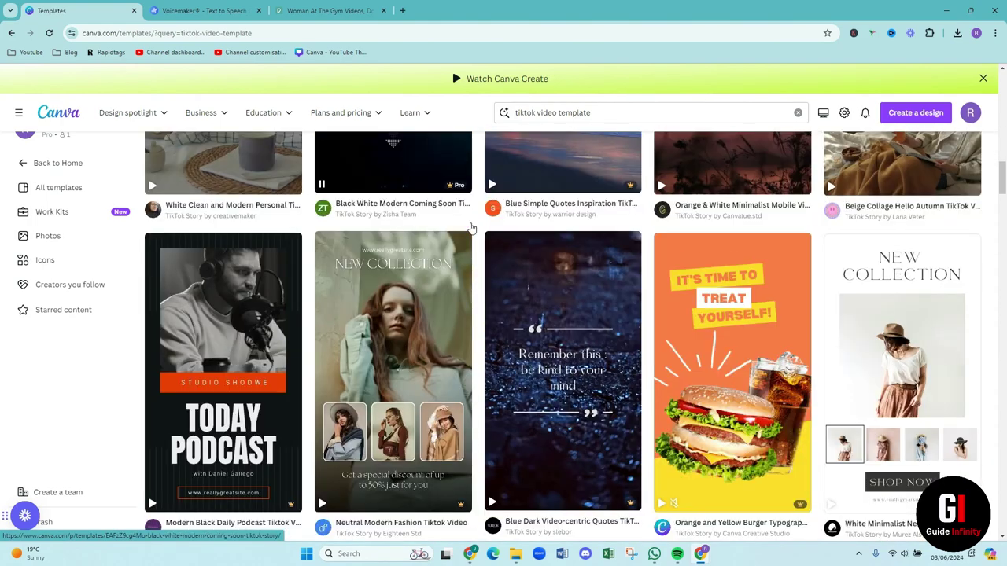
scroll(475, 228, down, 3)
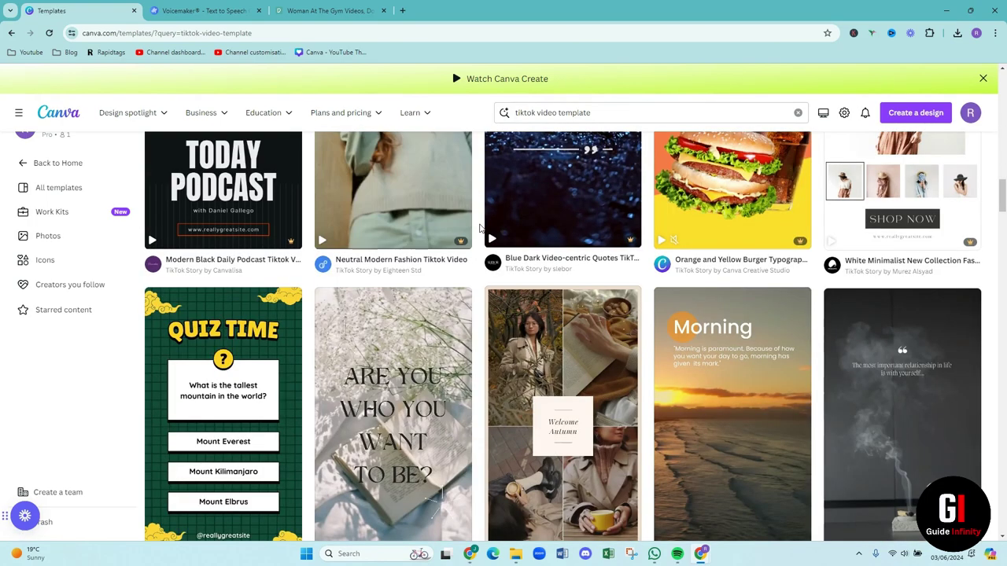
scroll(480, 228, down, 7)
scroll(479, 228, up, 15)
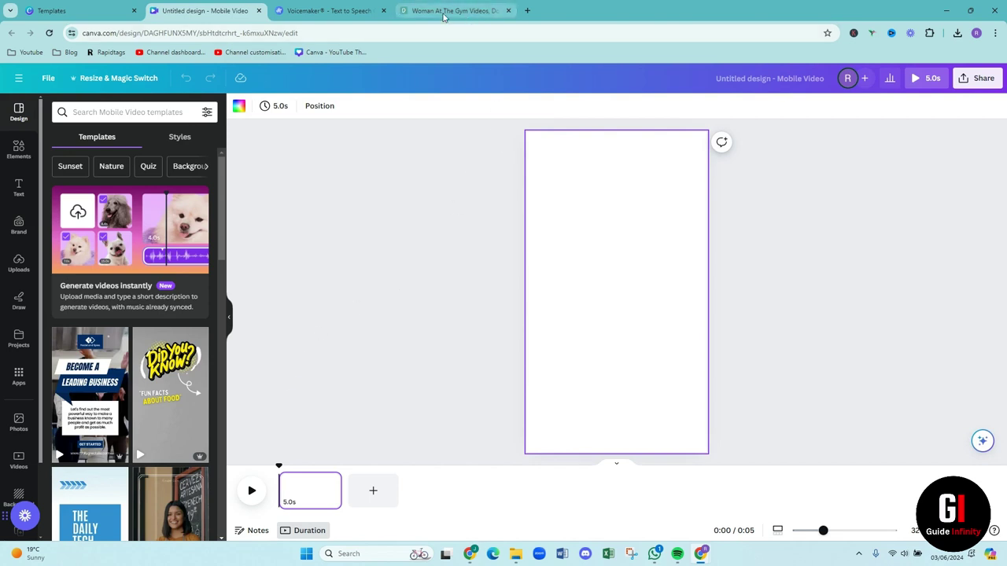
- Browse Pexels' 'woman at the gym' free video results after dismissing the Google sign-in prompt
click(445, 12)
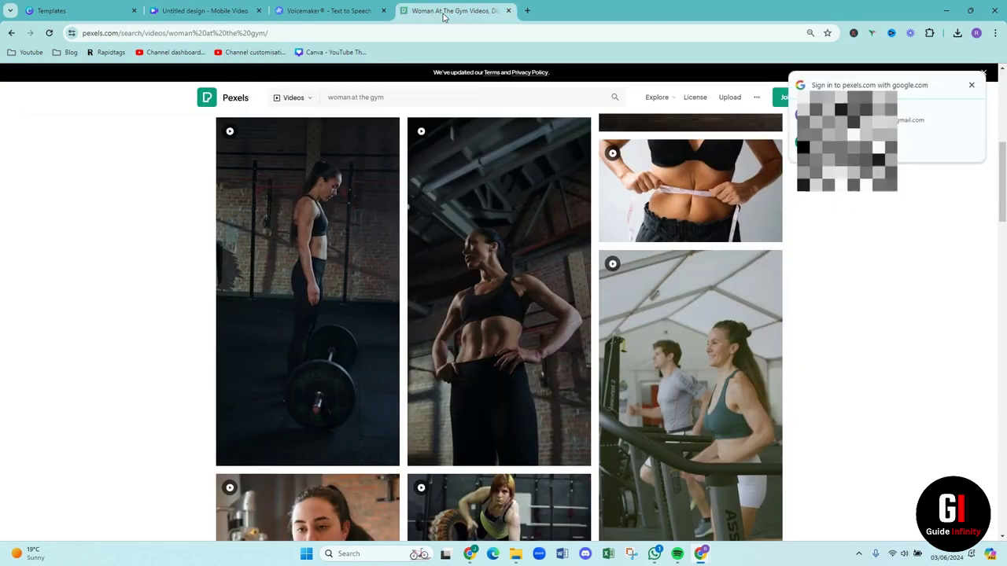
click(971, 85)
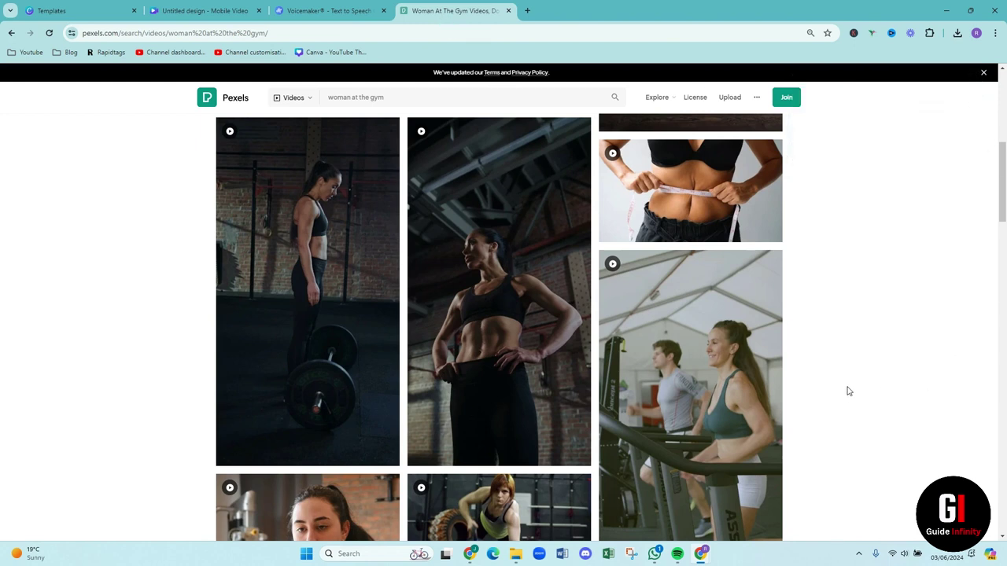
scroll(848, 384, up, 3)
scroll(848, 384, up, 5)
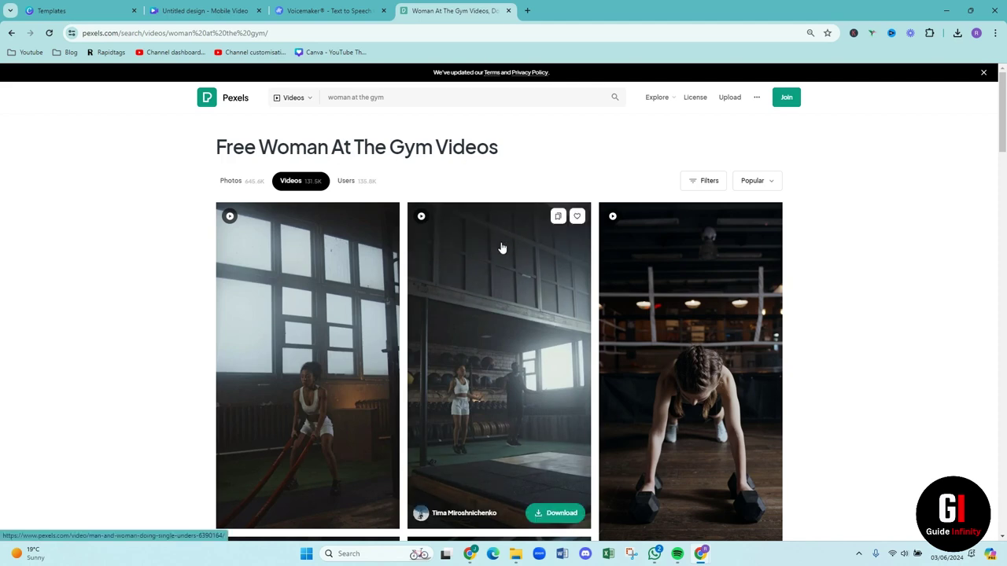
scroll(501, 252, down, 3)
scroll(501, 252, down, 2)
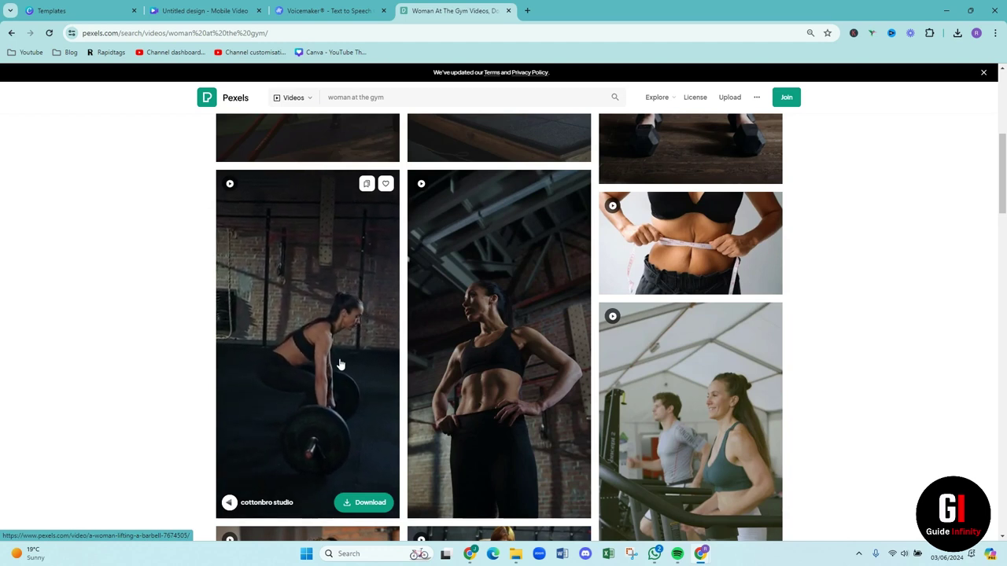
scroll(339, 365, down, 2)
scroll(339, 362, up, 4)
scroll(340, 362, up, 2)
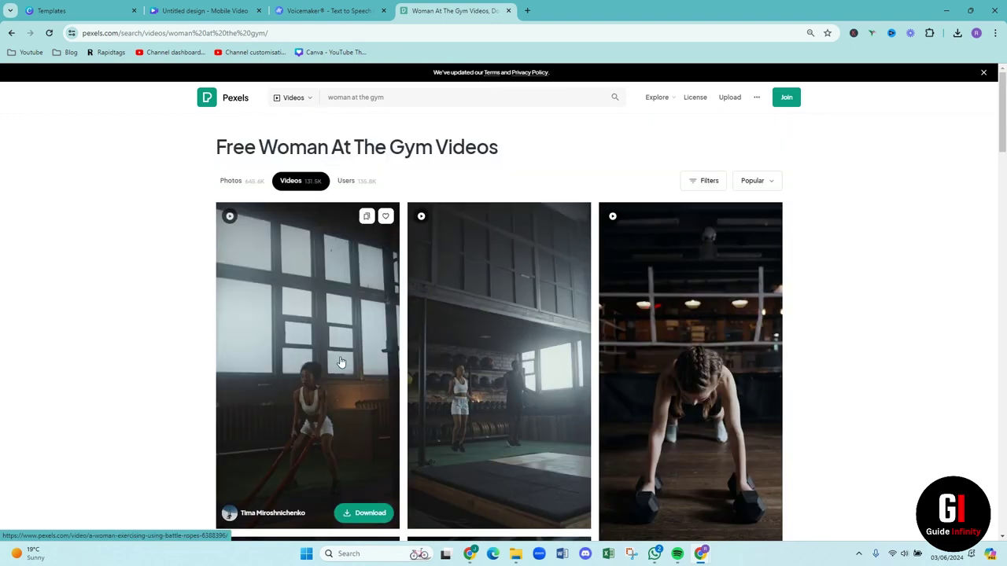
- Reveal the Pexels filters and check the Orientation choices, leaving all orientations included
click(713, 183)
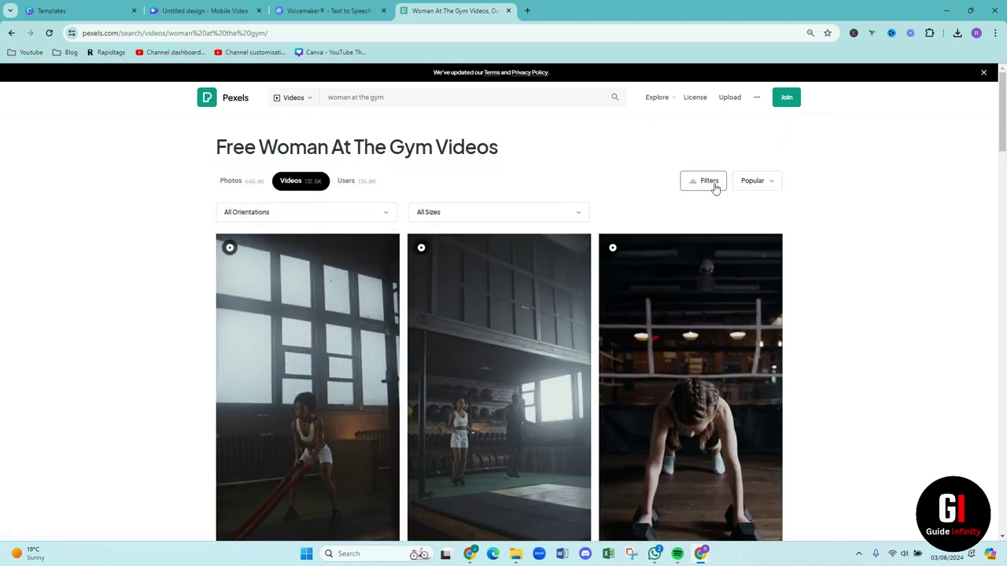
click(296, 213)
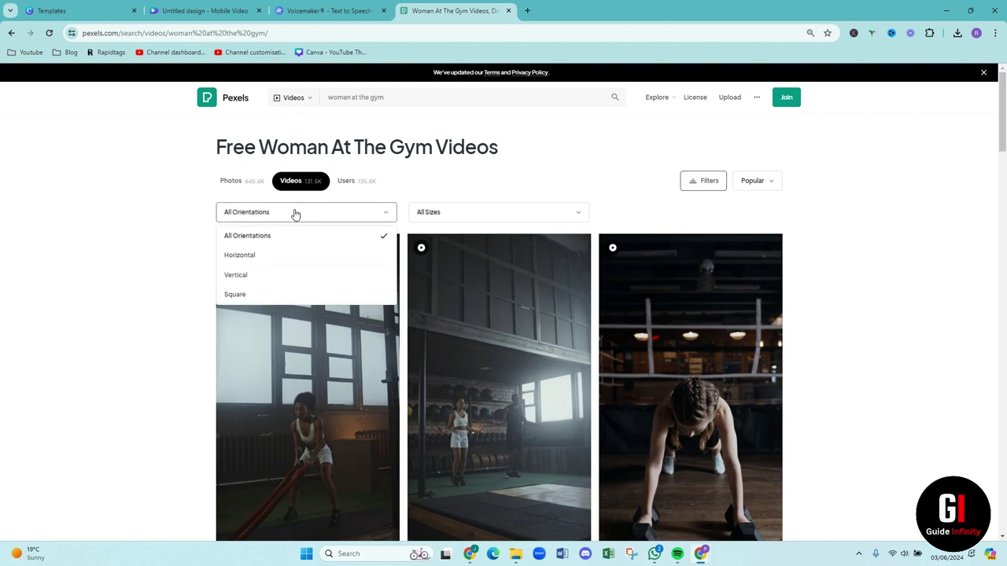
click(631, 204)
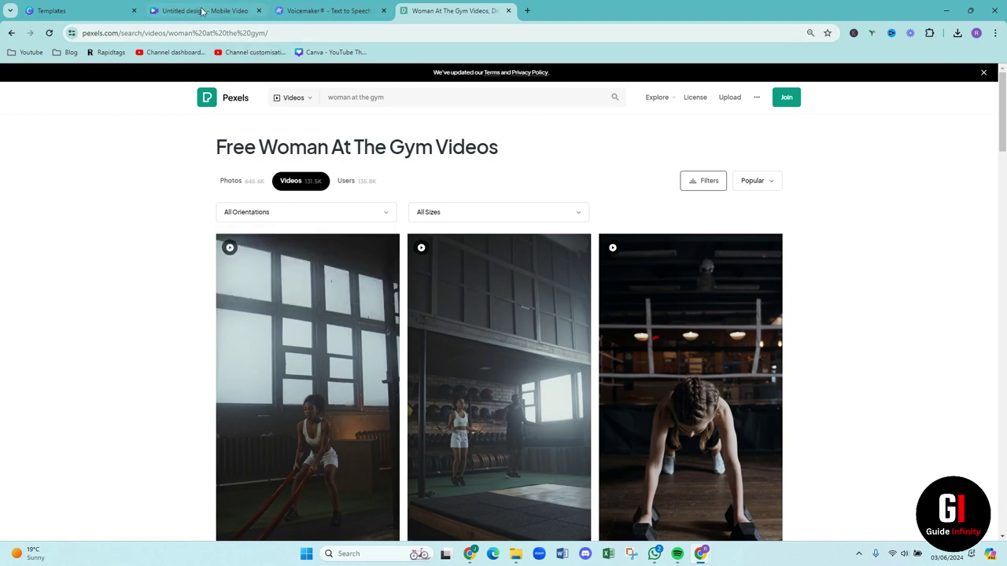
- Upload the gym deadlift video from the Downloads folder into the Canva design's uploads
click(201, 11)
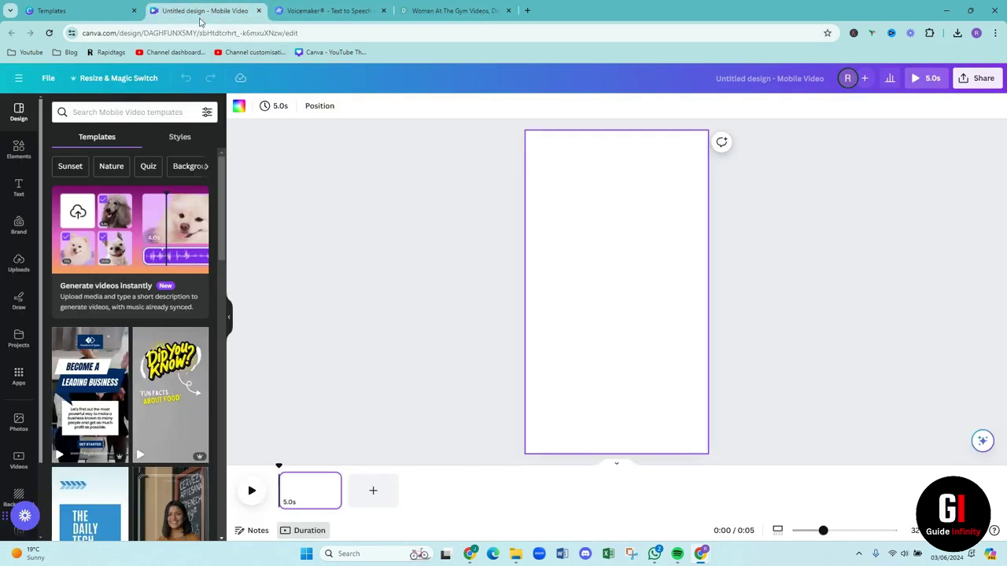
click(18, 267)
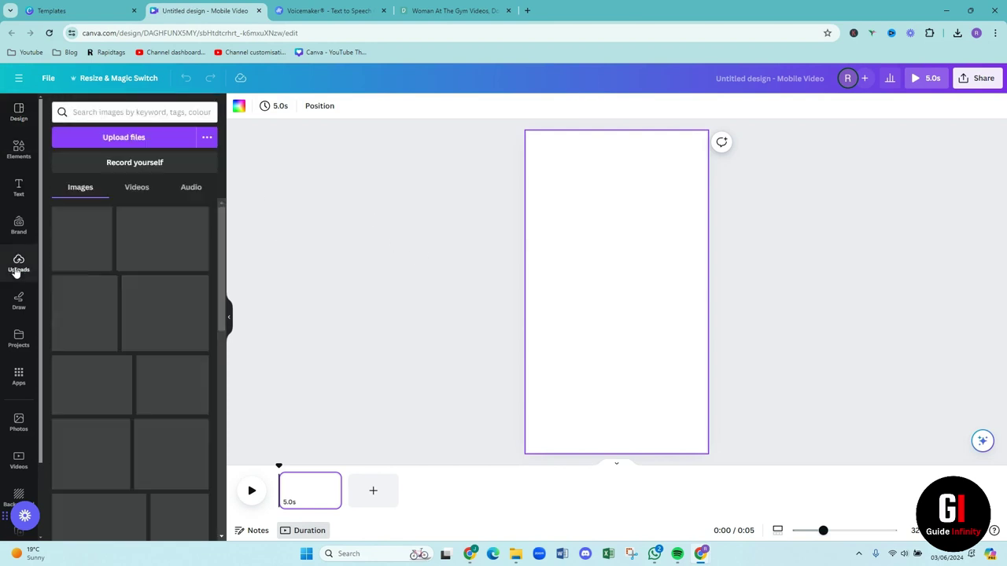
click(106, 137)
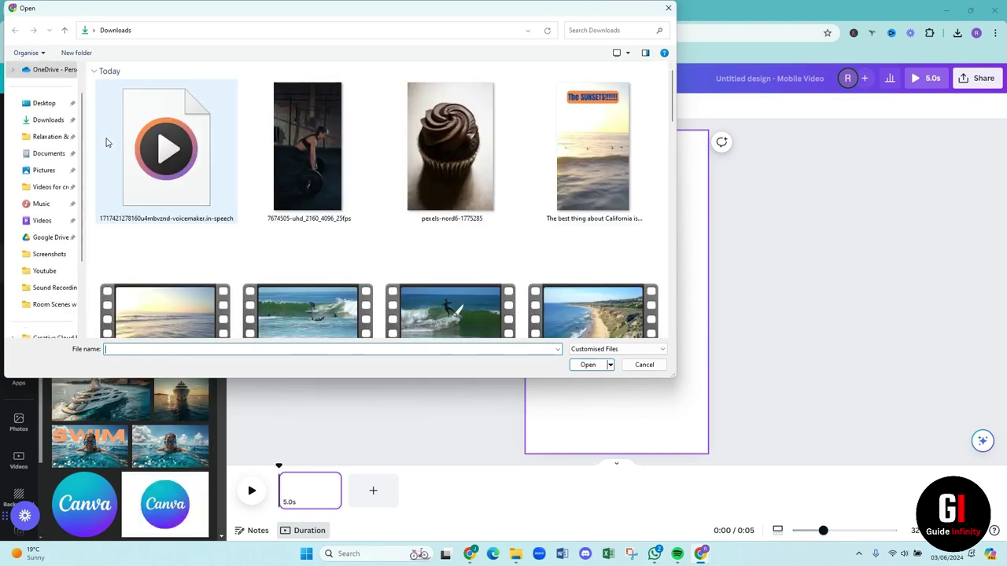
double_click(290, 157)
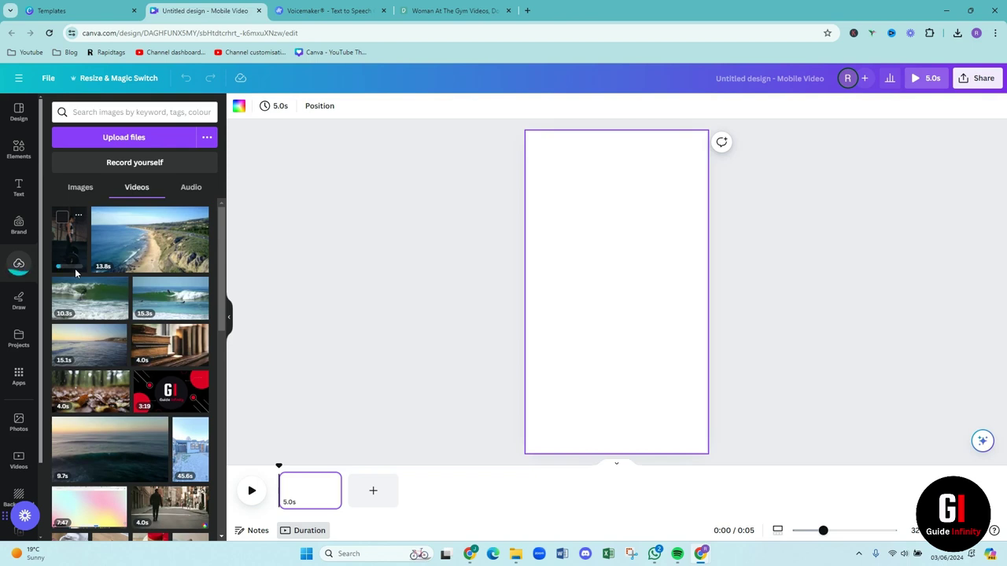
- Add the uploaded gym clip and stretch it to fill the whole vertical page
click(75, 268)
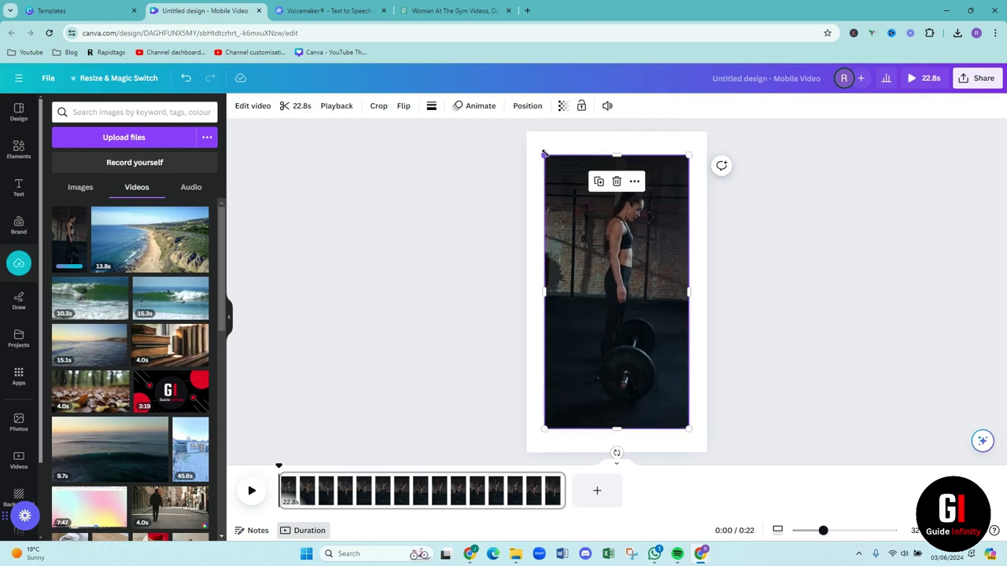
drag(538, 146, 526, 123)
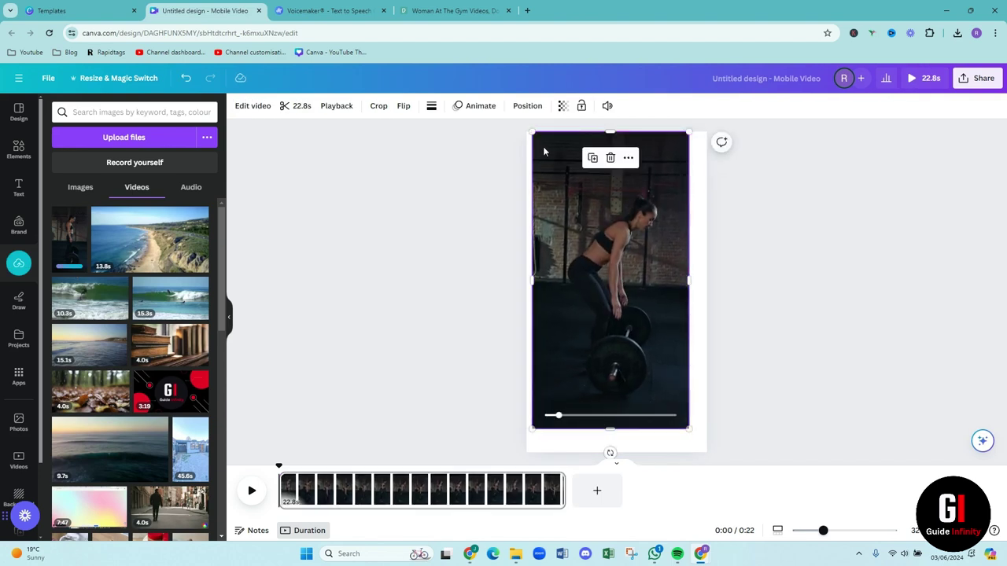
drag(541, 150, 538, 150)
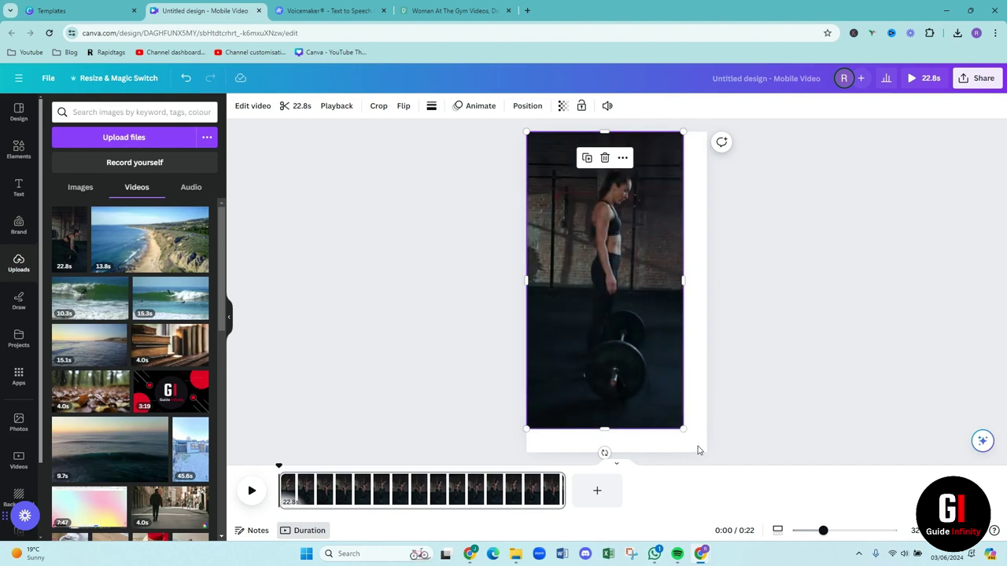
drag(683, 428, 700, 459)
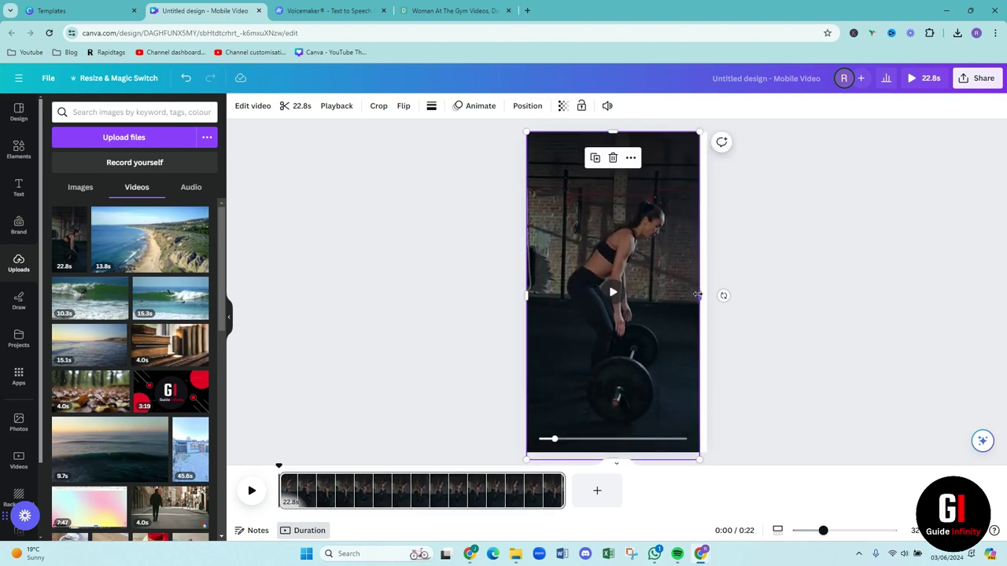
- Preview the clip playback and trim it on the timeline from 22.8s to 16.8s
key(Escape)
click(251, 490)
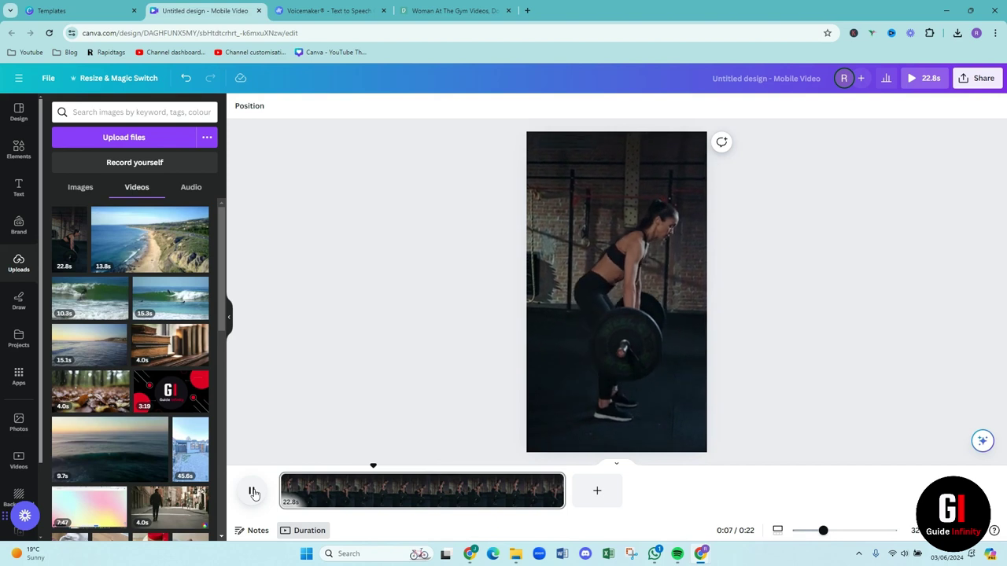
click(254, 493)
drag(283, 490, 356, 491)
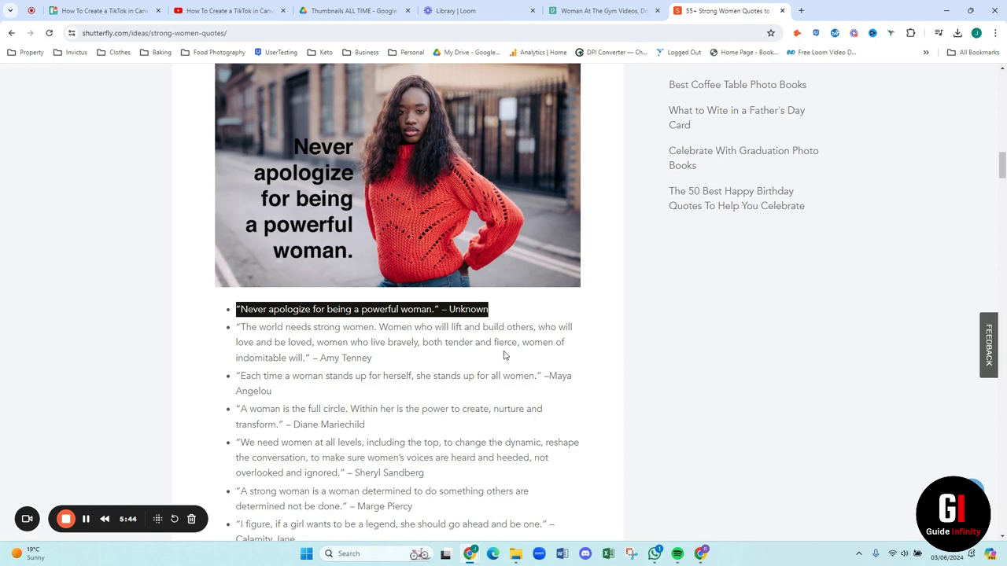
- Convert the quote in Voicemaker into a 5-second Kendra voice clip, then return to Canva
mouse_move(702, 556)
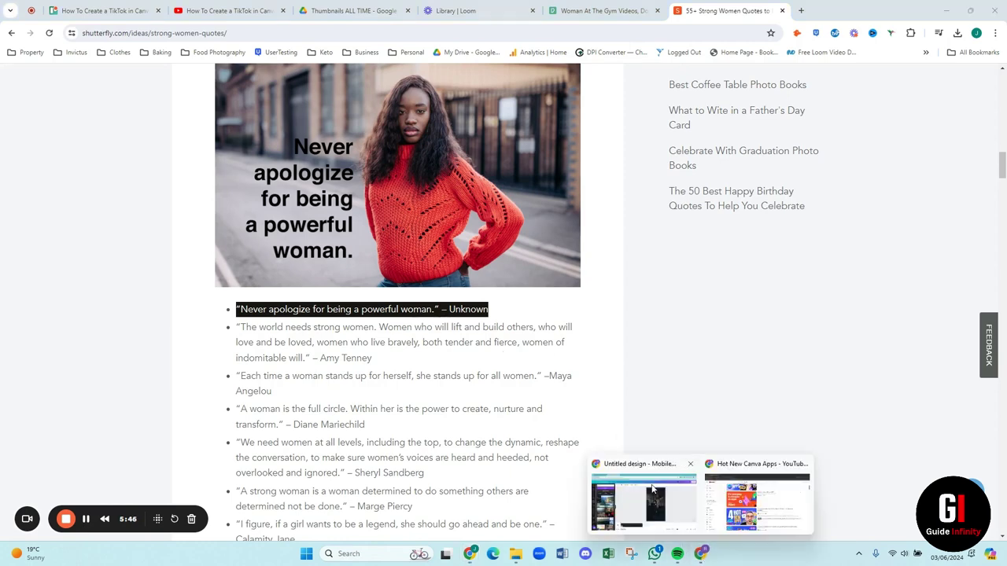
click(329, 10)
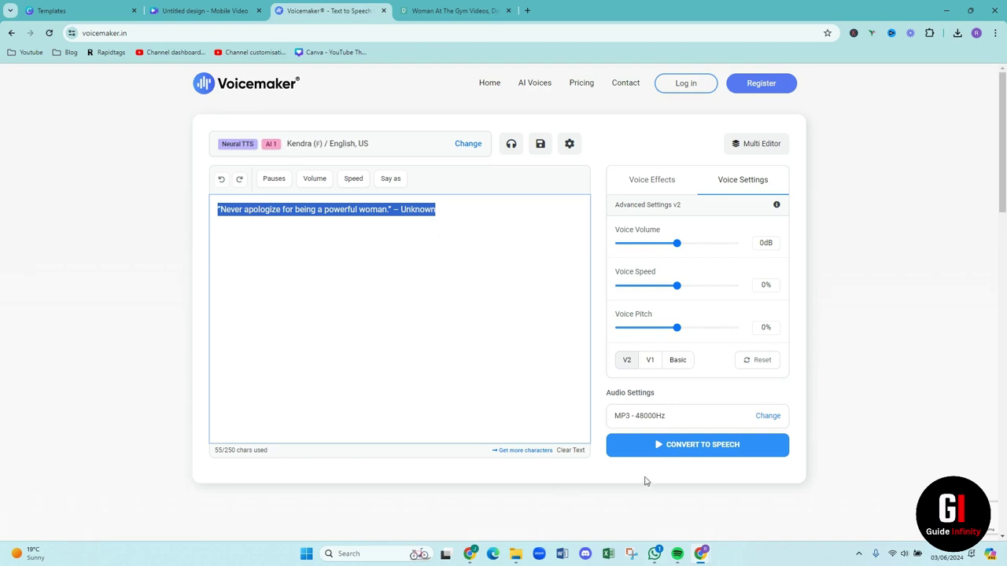
click(632, 455)
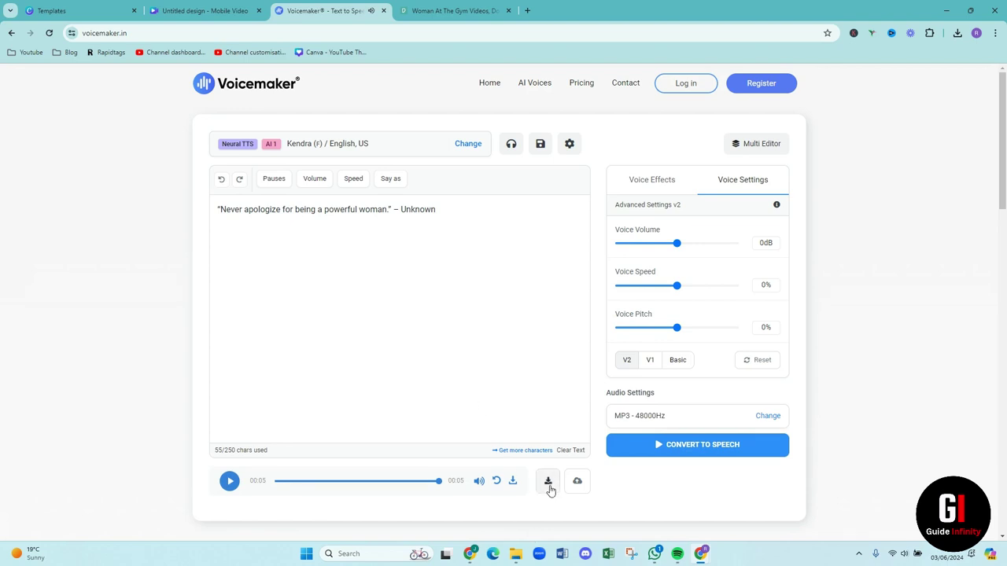
key(ctrl+shift+Tab)
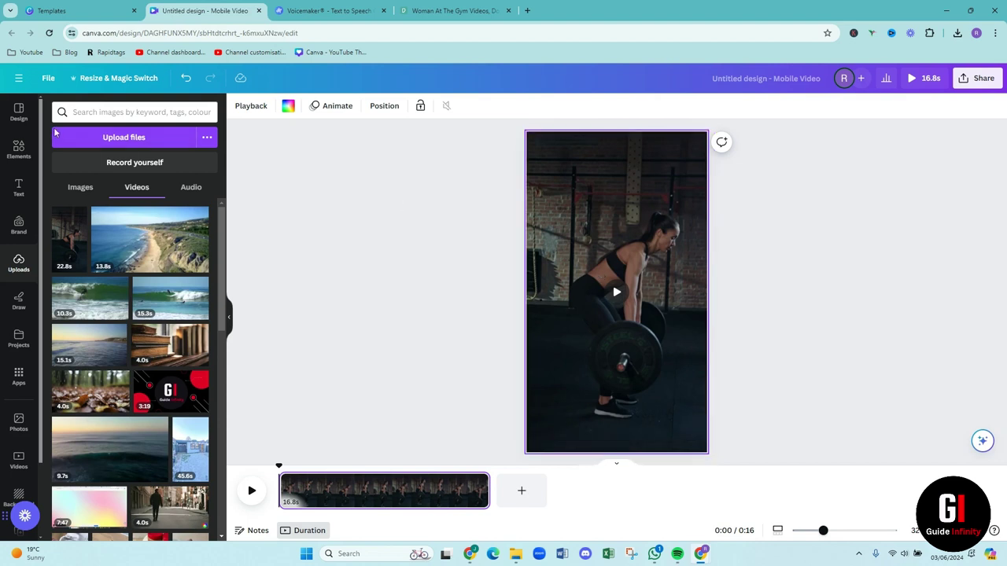
- Upload the Voicemaker mp3 and place it on the timeline at 0.0s beneath the gym clip
click(106, 135)
double_click(149, 155)
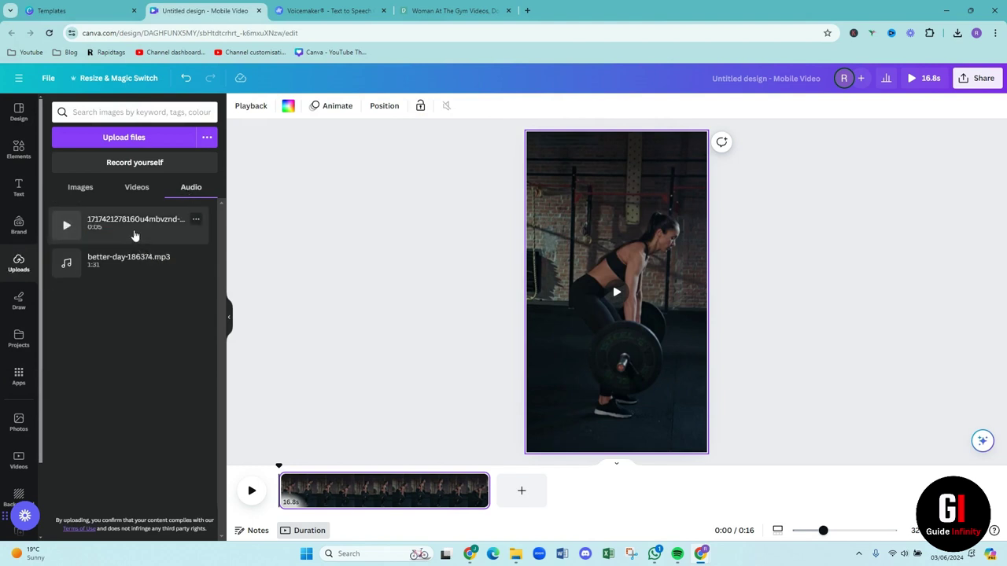
drag(134, 236, 334, 510)
drag(140, 229, 302, 500)
- Shorten the gym clip to 5.0s to match the voiceover and scrub the playhead to preview it
click(427, 465)
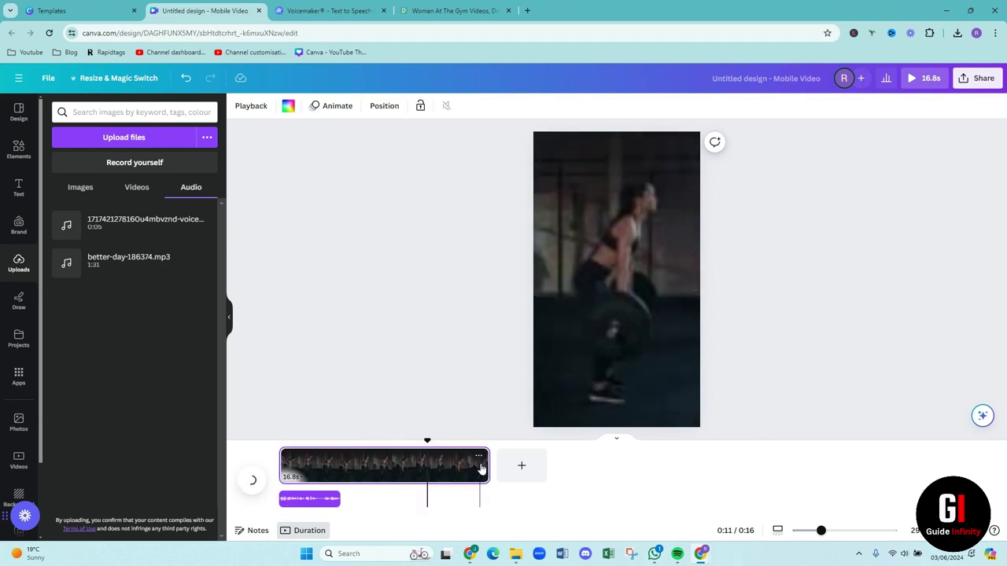
drag(481, 468, 340, 472)
click(293, 447)
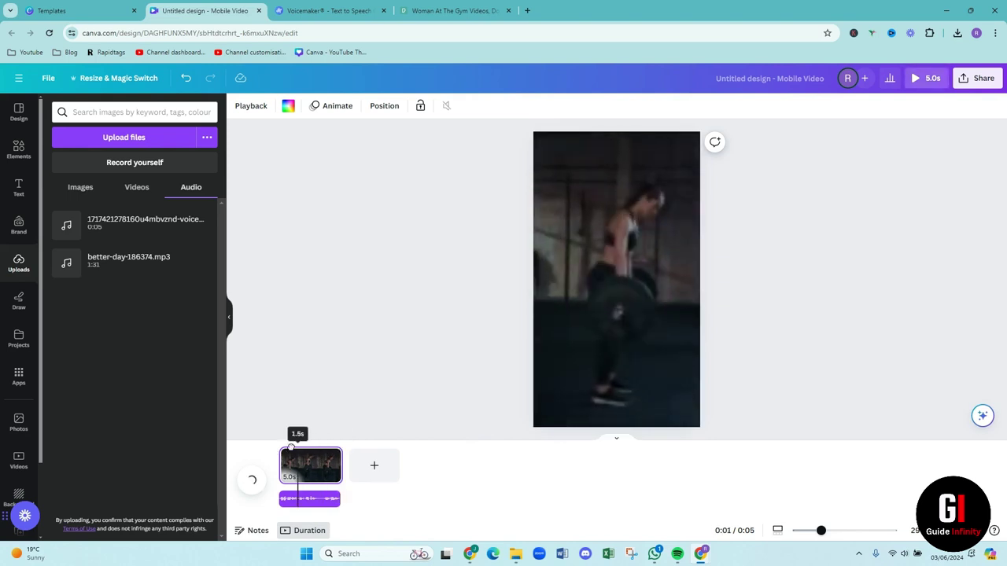
drag(291, 447, 271, 449)
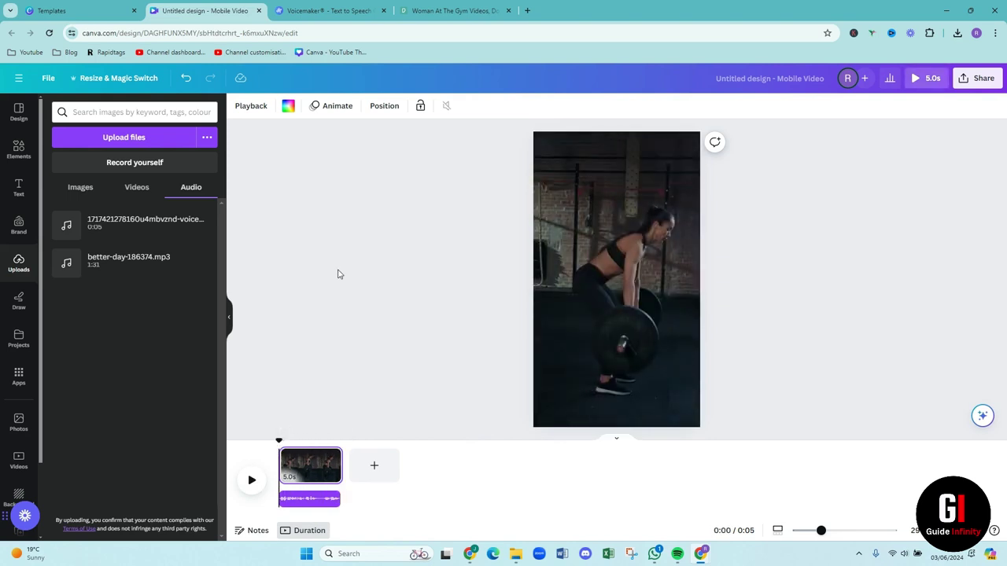
click(650, 517)
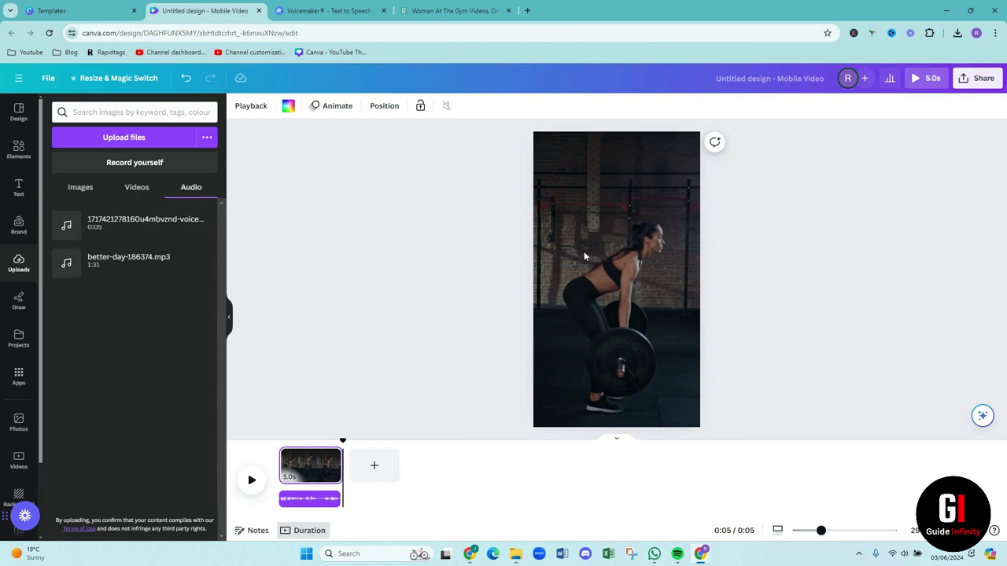
click(18, 188)
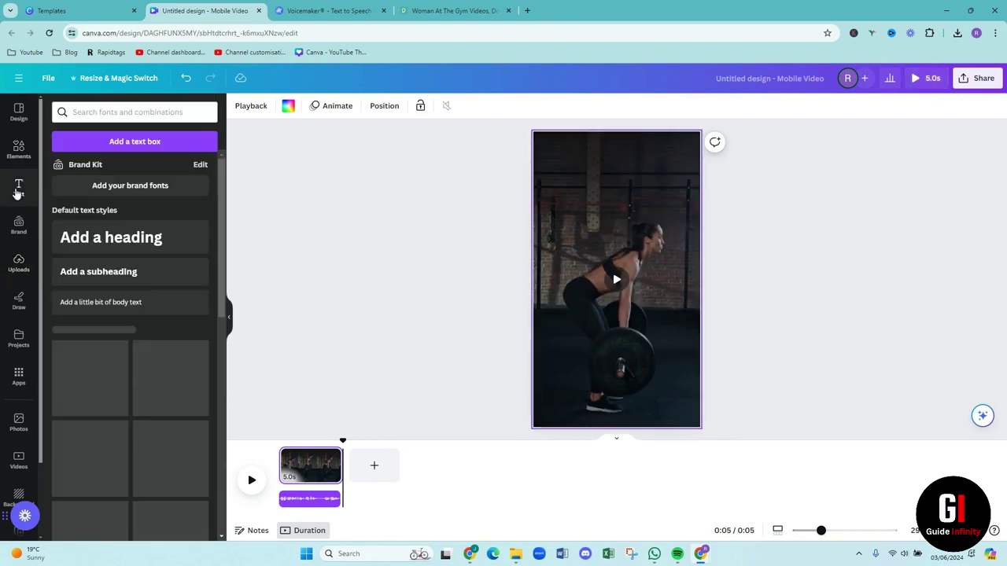
- Add a heading containing the quote “Never apologize for being a powerful woman.” – Unknown over the video
click(95, 249)
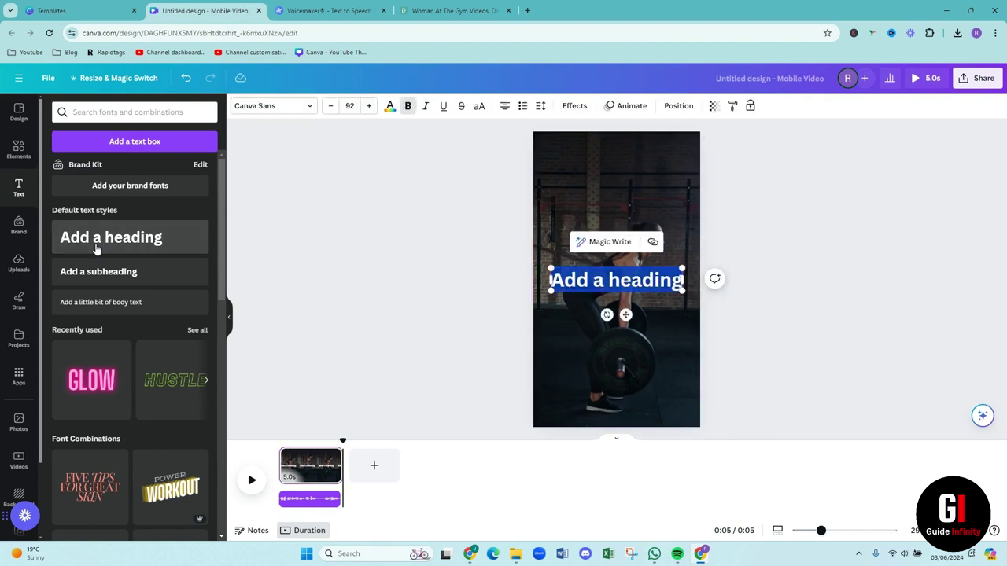
key(ctrl+v)
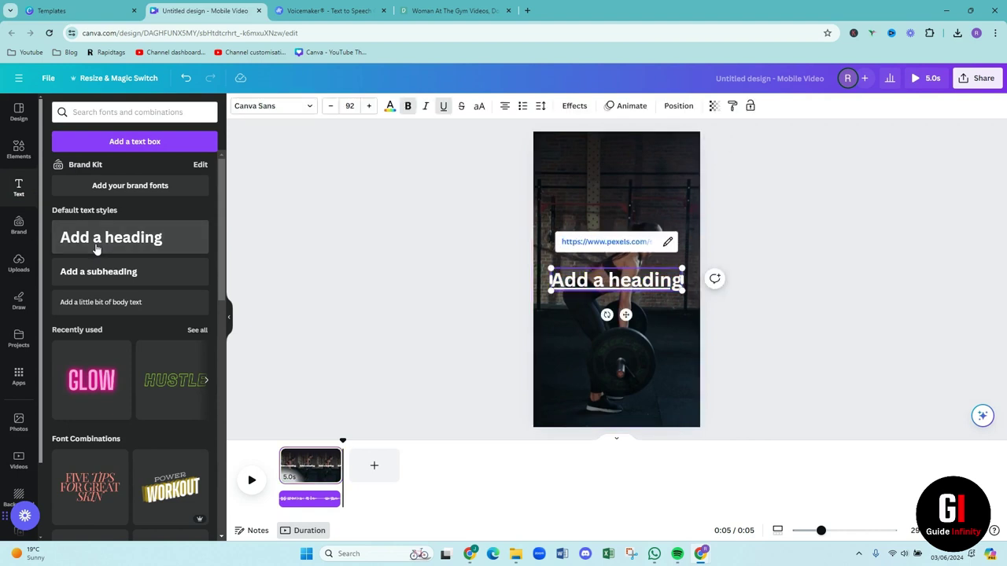
double_click(611, 277)
key(BackSpace)
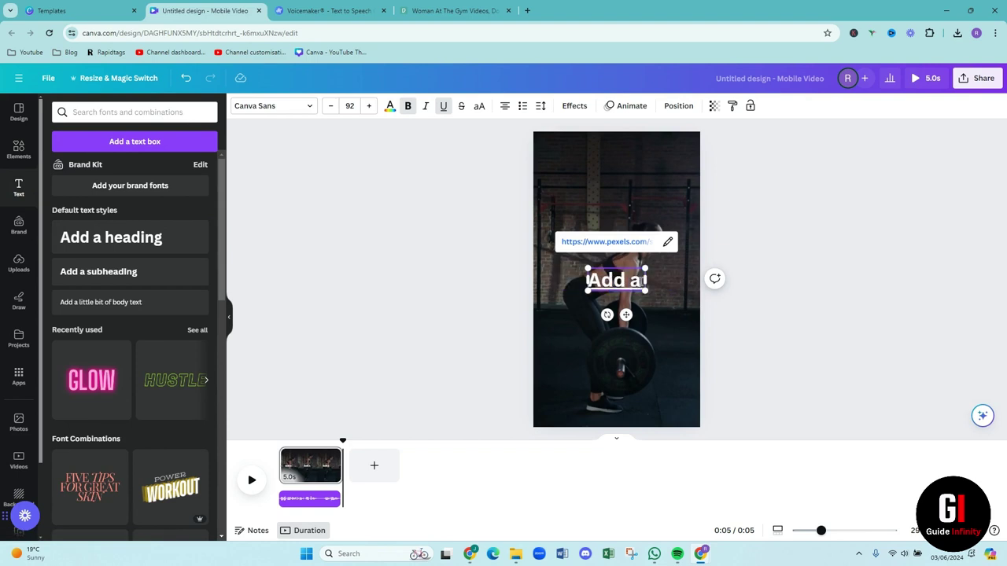
key(BackSpace)
key(BackSpace)
key(BackSpace)
key(BackSpace)
key(BackSpace)
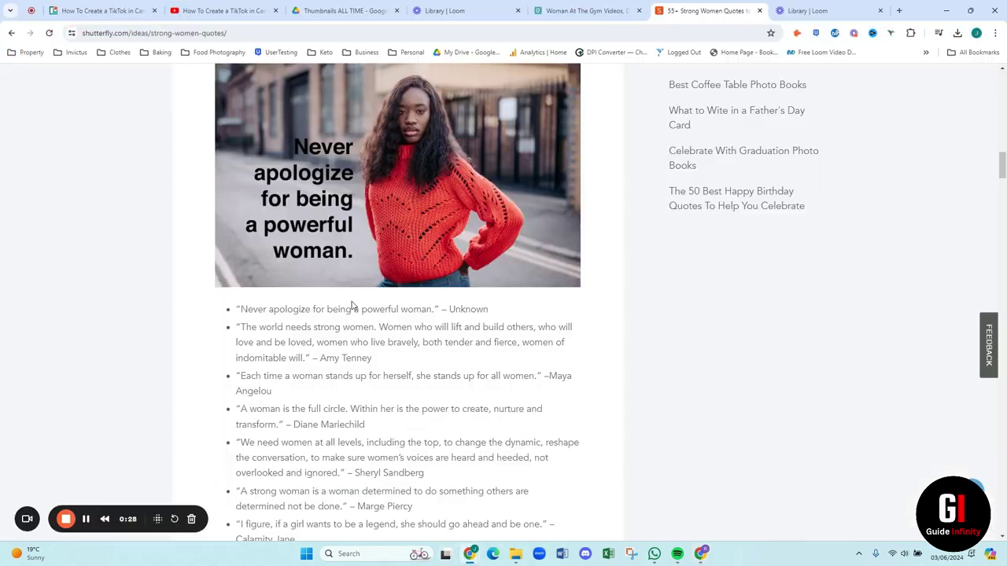
drag(496, 315, 237, 310)
key(ctrl+c)
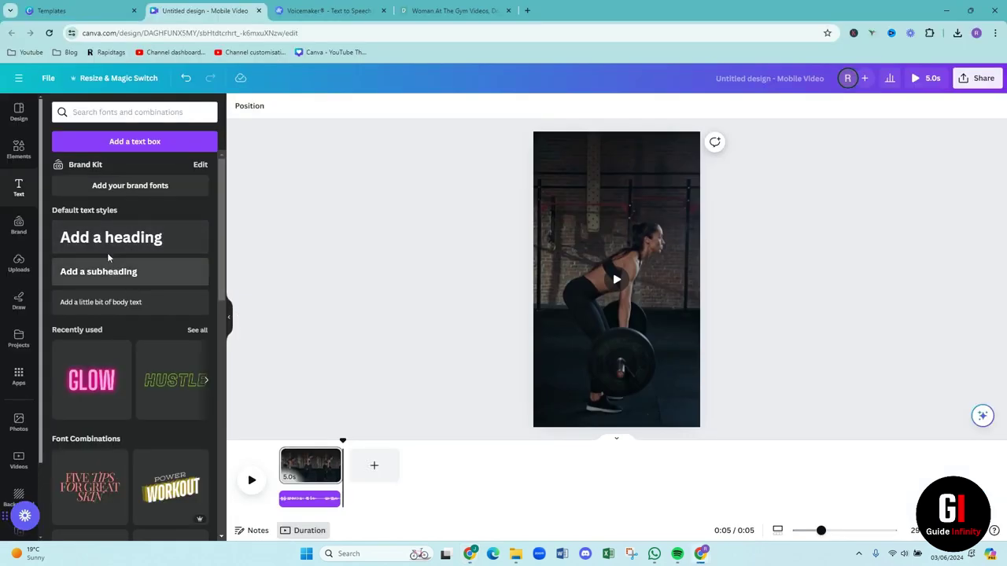
click(102, 247)
key(ctrl+v)
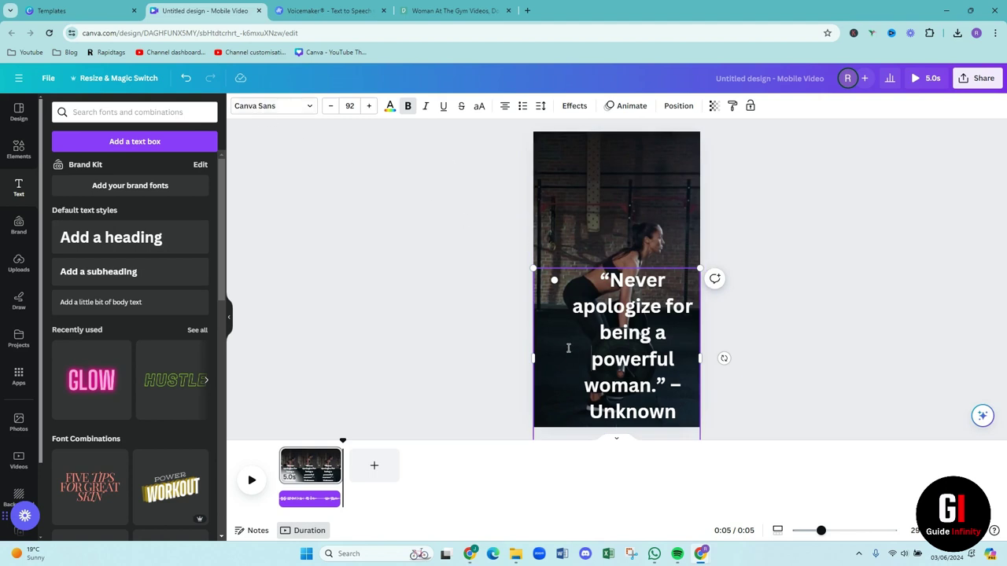
- Set the quote in Playfair Display at size 50 and place it near the video's bottom
drag(622, 341, 612, 246)
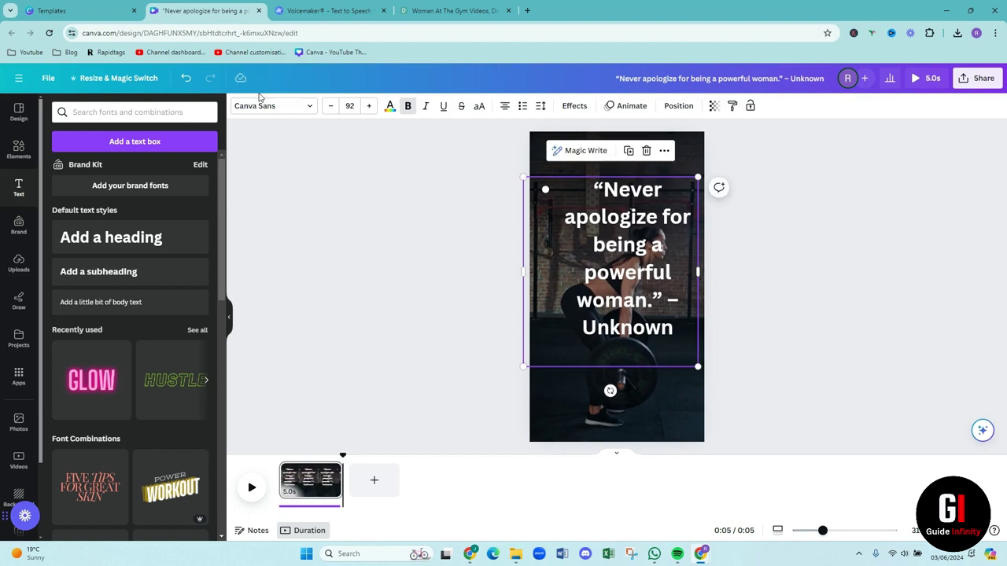
click(330, 105)
click(330, 105)
click(354, 105)
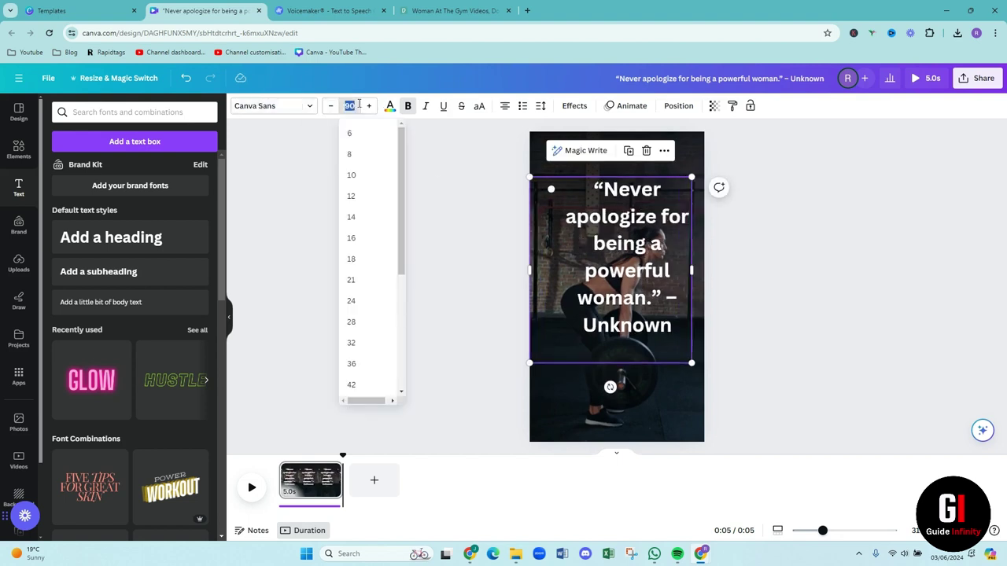
text(50)
key(Return)
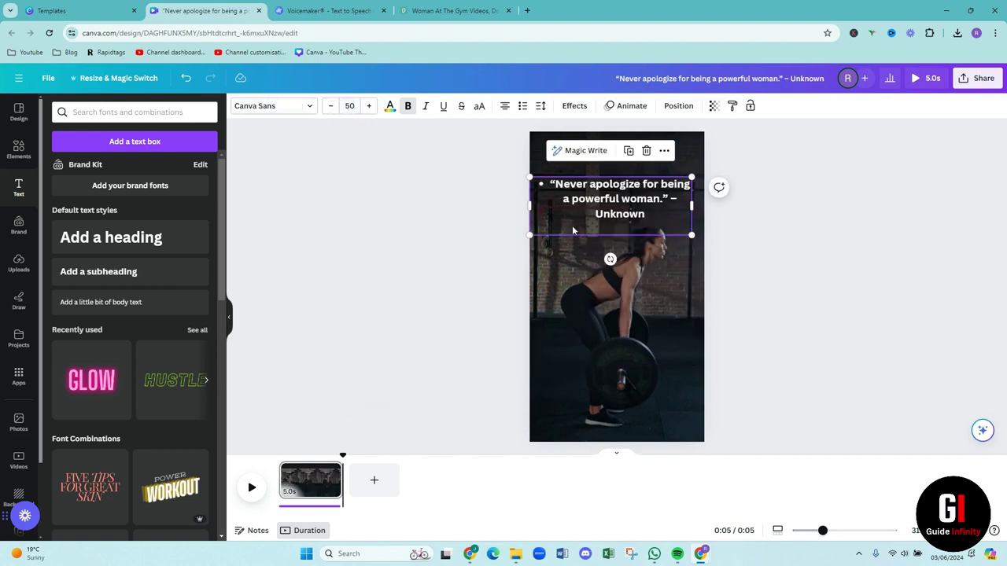
click(266, 115)
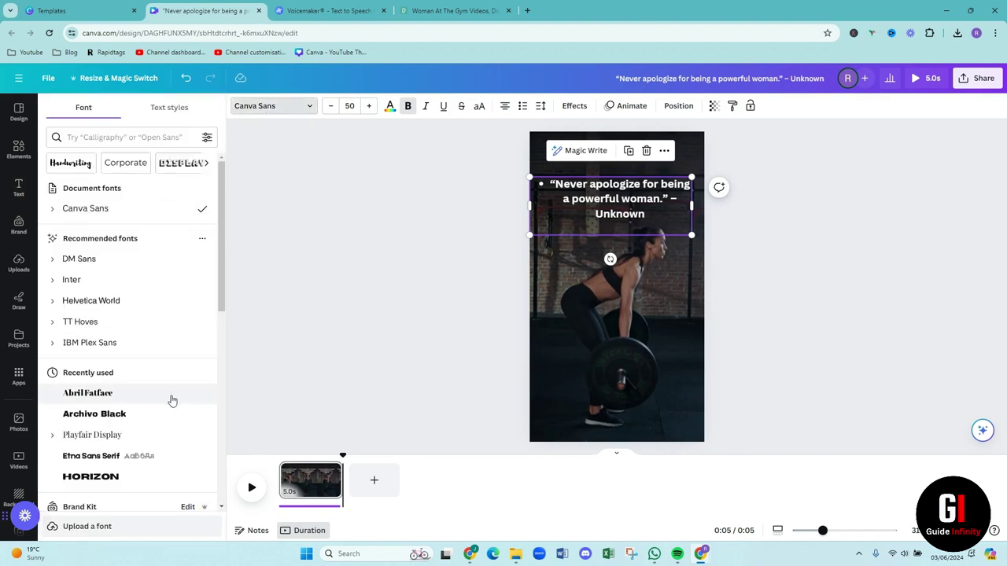
click(92, 434)
drag(617, 401, 615, 404)
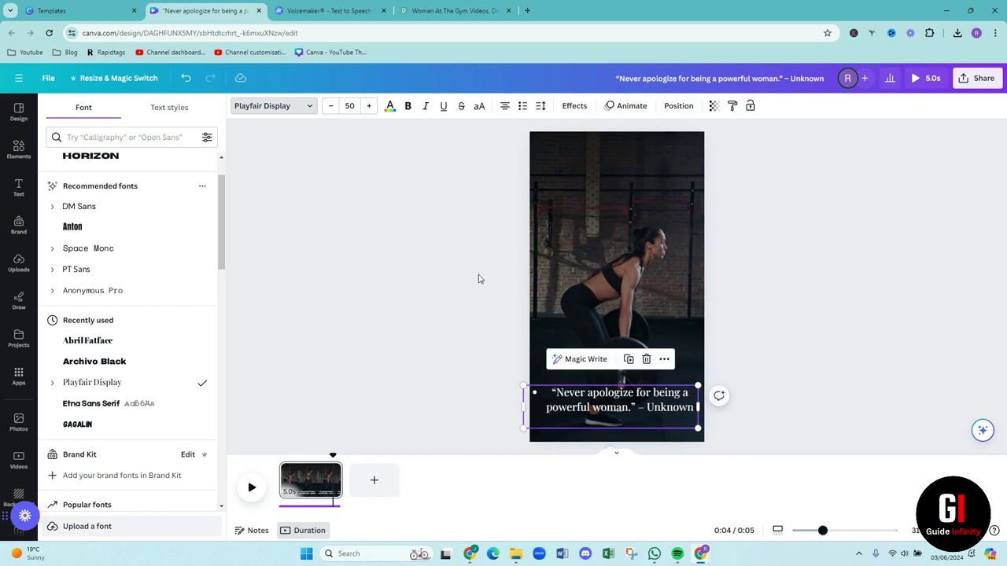
- Give the quote a Background effect coloured orange #EBA361
click(571, 110)
click(65, 405)
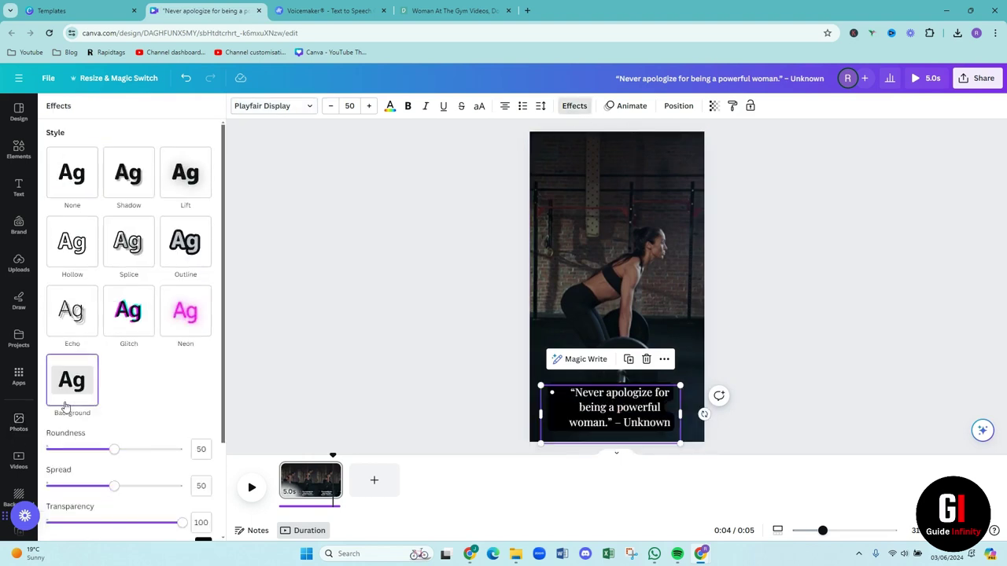
scroll(66, 406, down, 3)
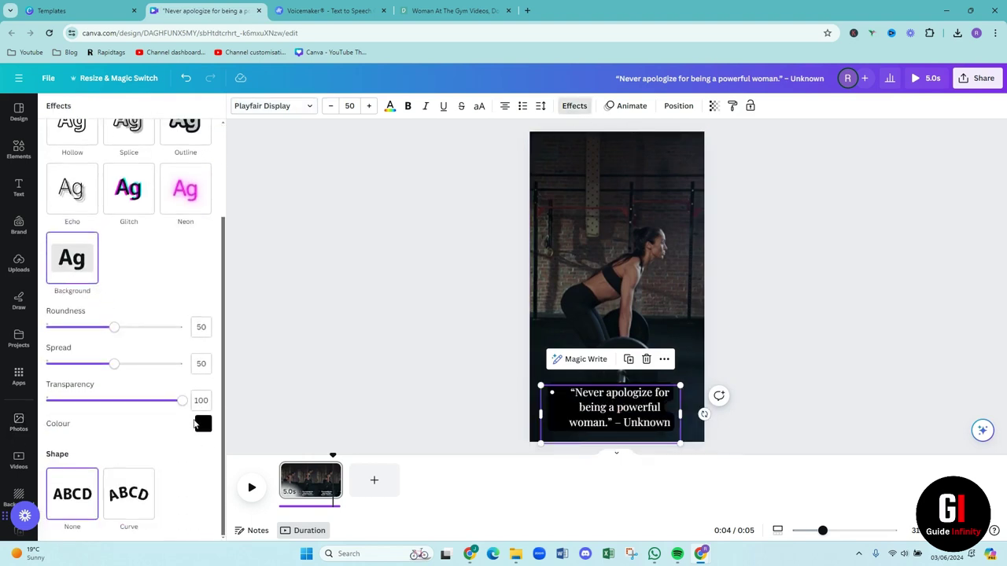
click(203, 425)
click(108, 315)
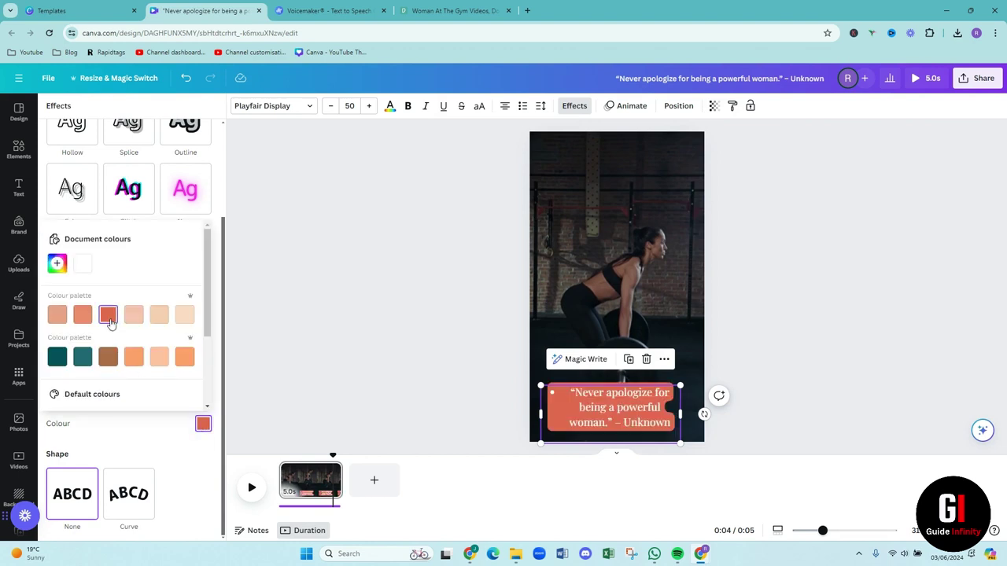
click(60, 272)
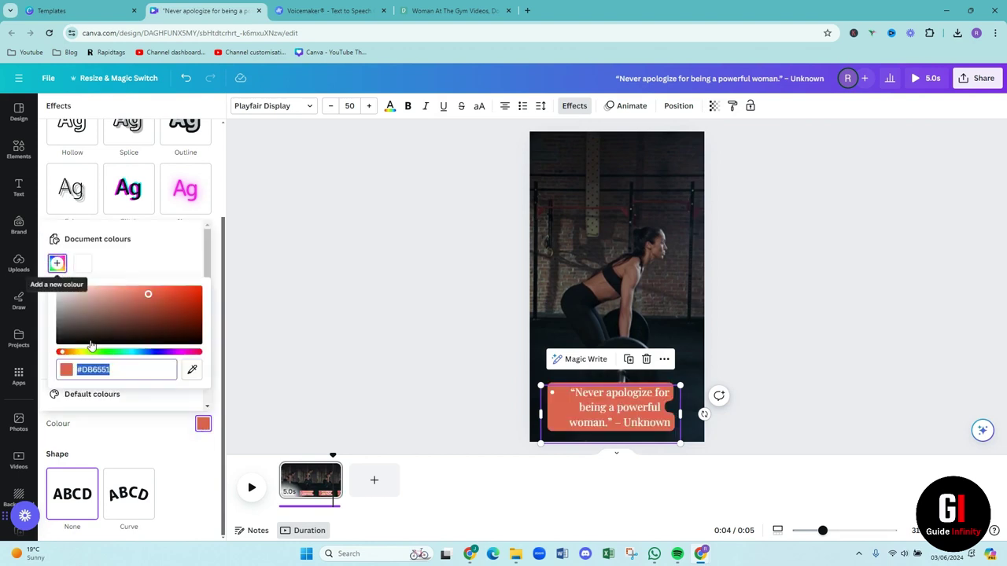
click(180, 352)
drag(174, 296, 143, 293)
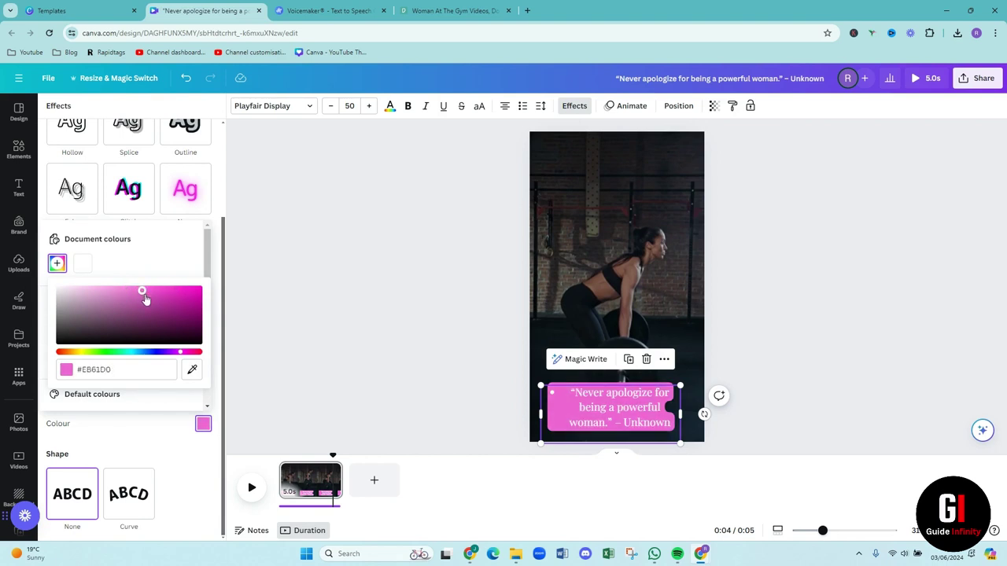
click(70, 352)
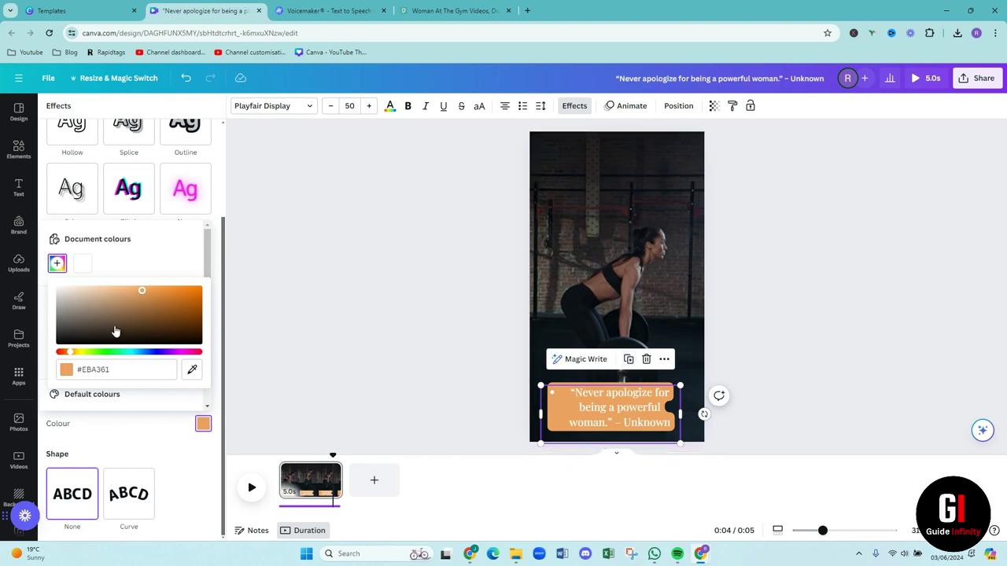
click(138, 436)
- Adjust the background box to roundness 28, spread 51 and transparency 93
drag(107, 328, 84, 331)
click(157, 375)
drag(158, 375, 116, 366)
mouse_move(181, 401)
mouse_down()
mouse_move(136, 401)
mouse_move(181, 401)
mouse_up()
- Remove the bullet from the orange quote caption
click(569, 406)
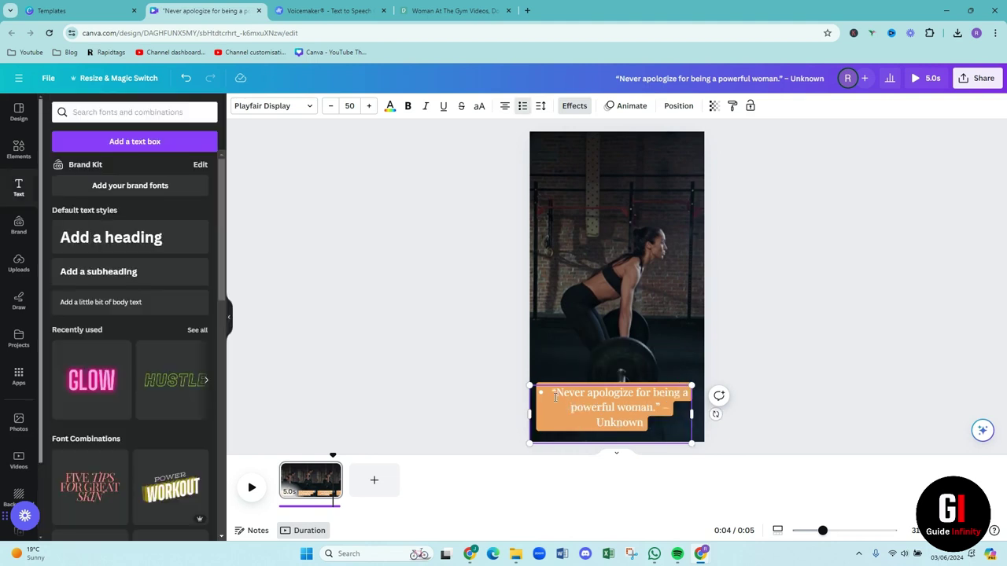
key(BackSpace)
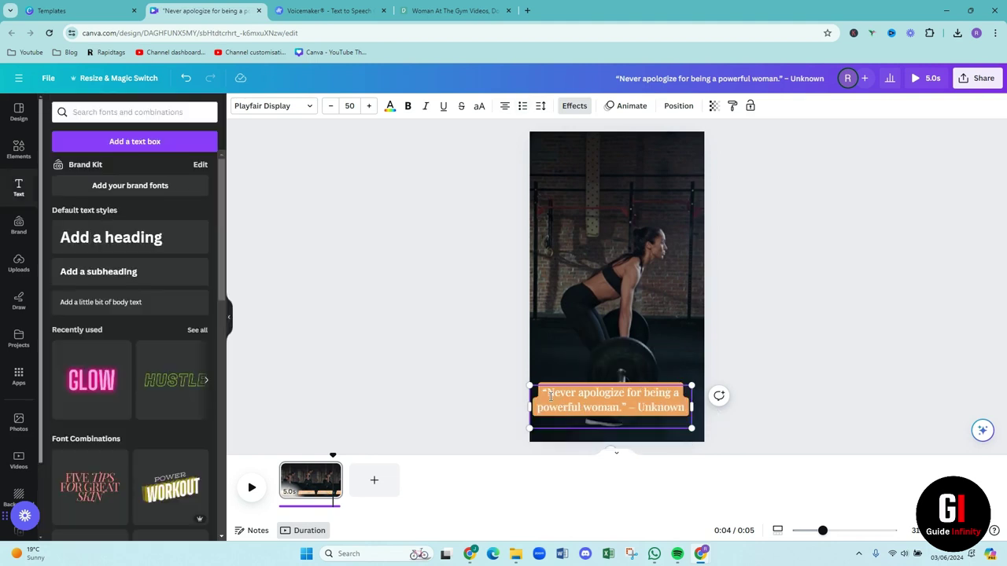
click(463, 404)
- Nudge the quote up and right, make it bold, widen it to two lines, and preview the video
click(549, 406)
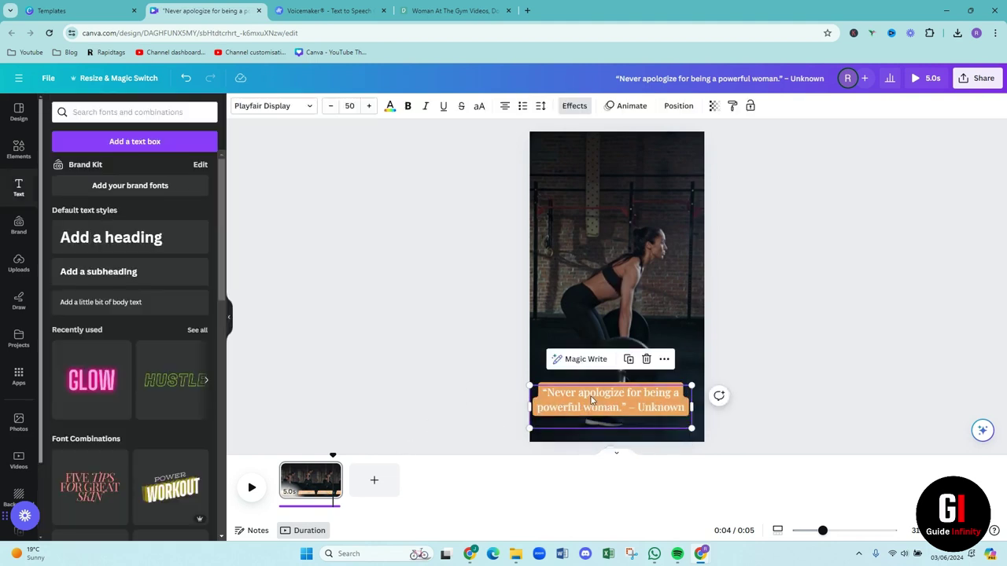
drag(589, 397, 606, 394)
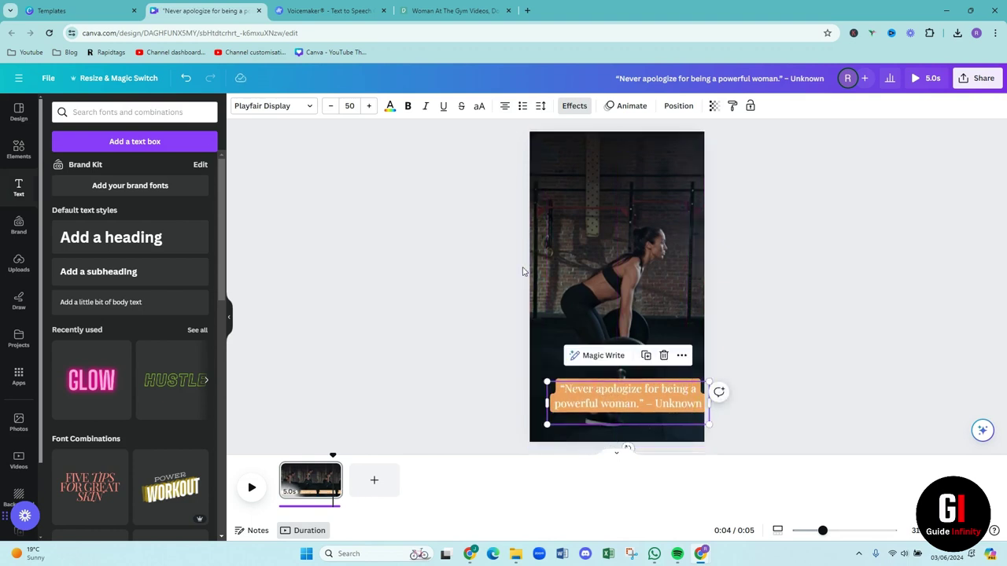
click(408, 107)
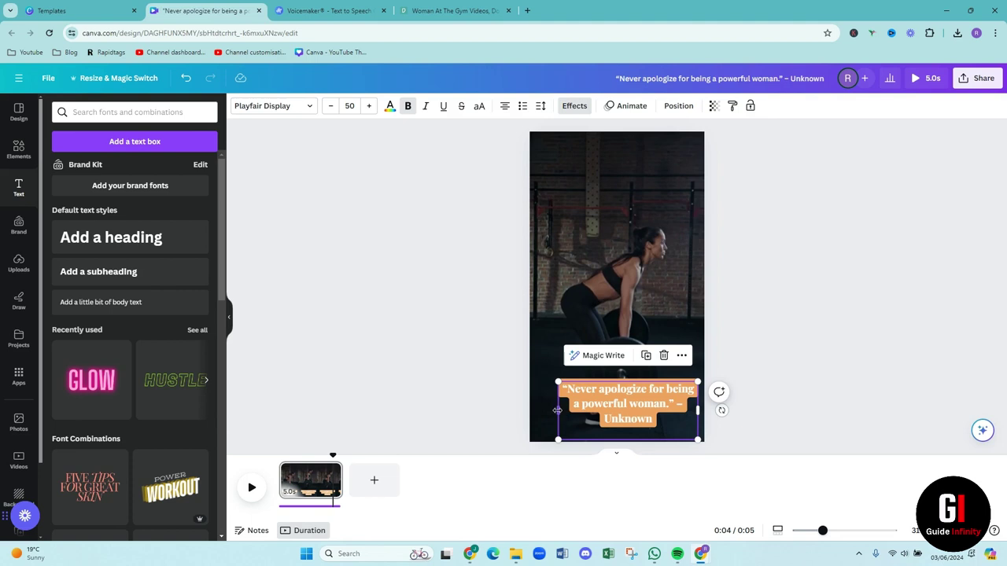
drag(557, 410, 540, 406)
click(475, 342)
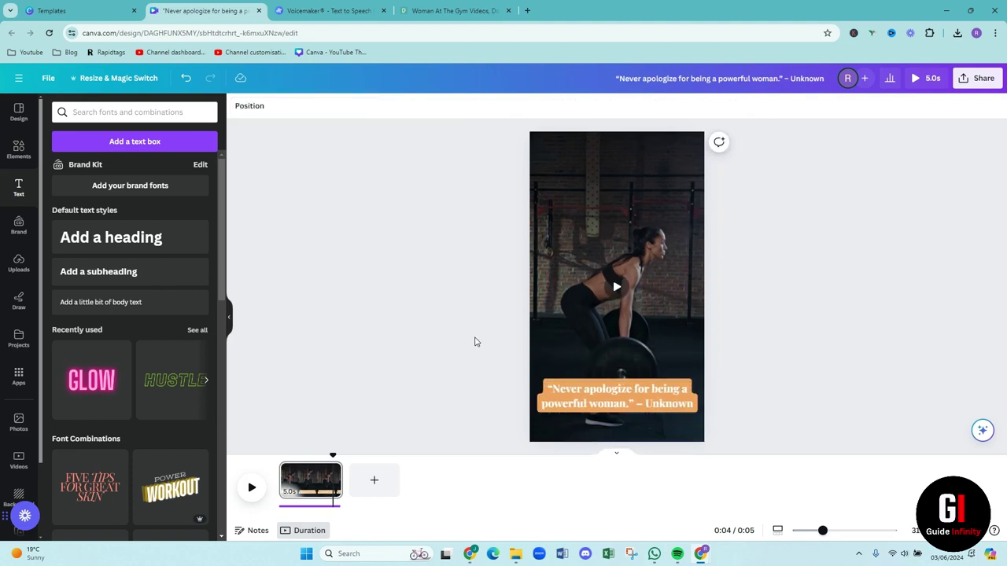
drag(333, 455, 266, 465)
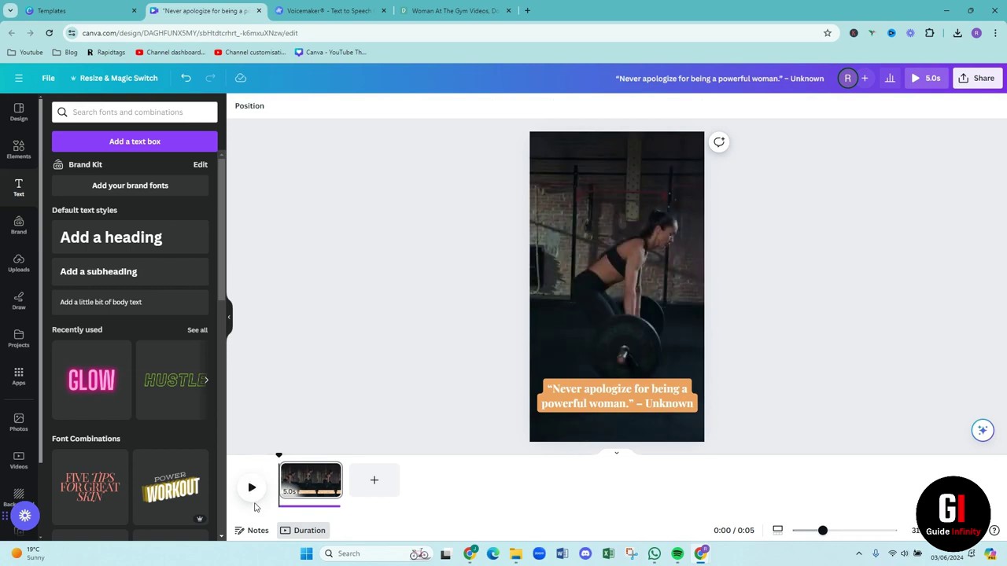
click(253, 491)
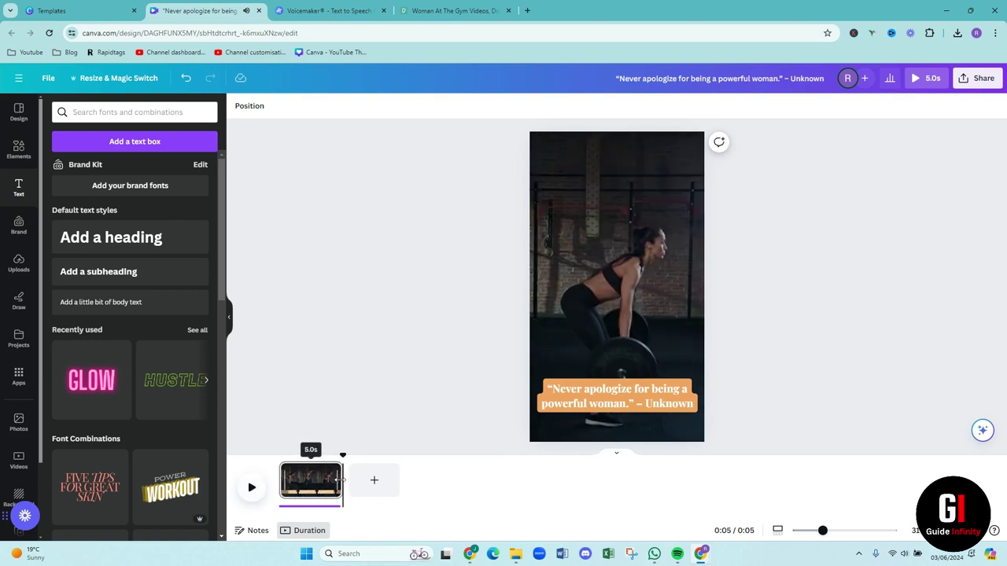
- Shorten the gym clip's end from 5.0s to 4.4s and preview it from the start
drag(338, 480, 333, 480)
click(253, 488)
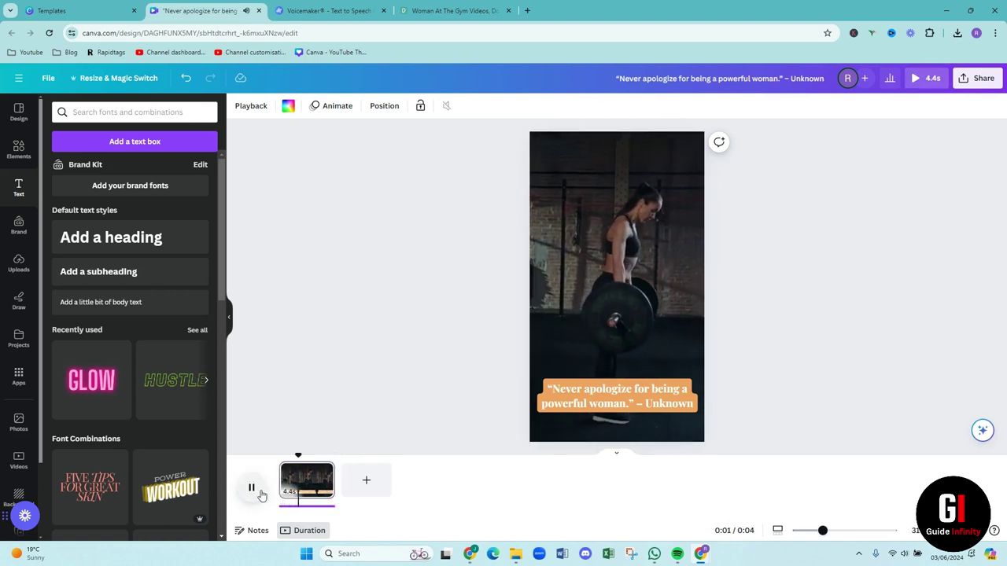